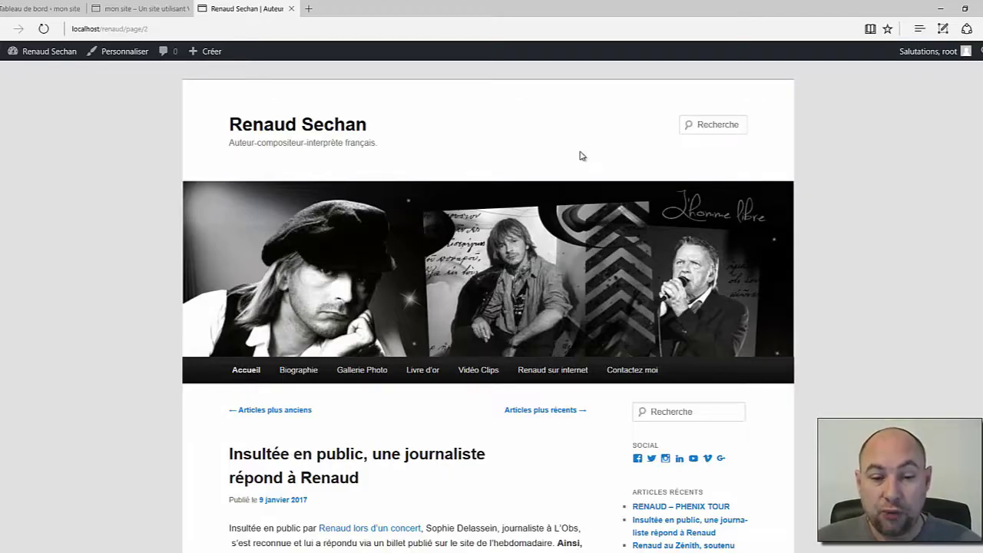
- Open the site's Accueil page and look over its latest article and the sidebar widgets down to the footer
{"action": "left_click", "coordinate": [246, 373]}
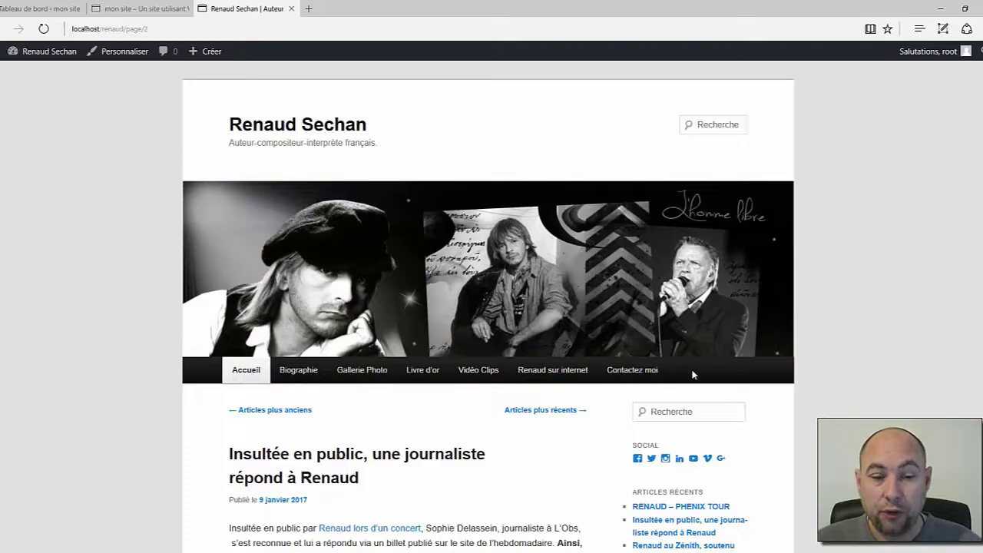
{"action": "scroll", "coordinate": [569, 399], "scroll_direction": "down", "scroll_amount": 2}
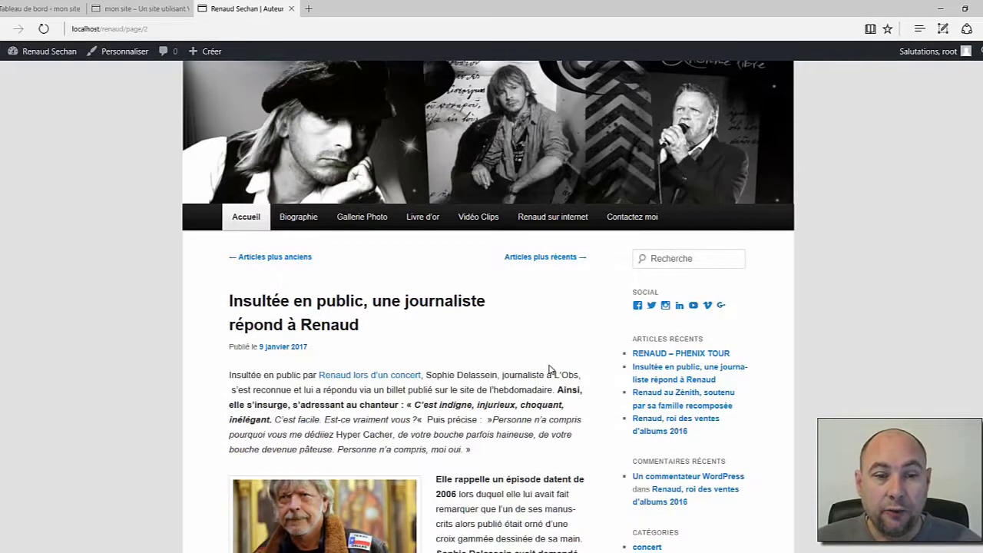
{"action": "scroll", "coordinate": [550, 370], "scroll_direction": "up", "scroll_amount": 2}
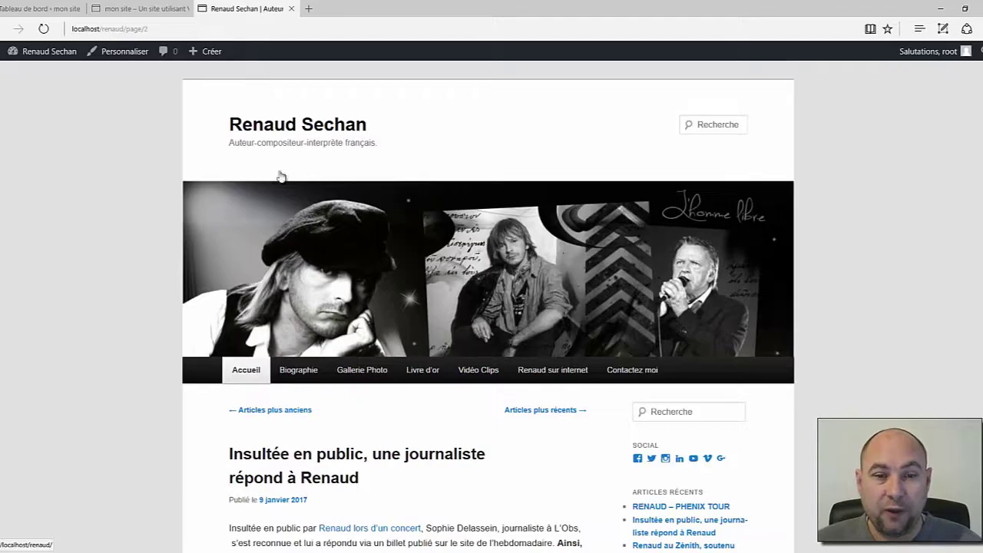
{"action": "left_click", "coordinate": [246, 373]}
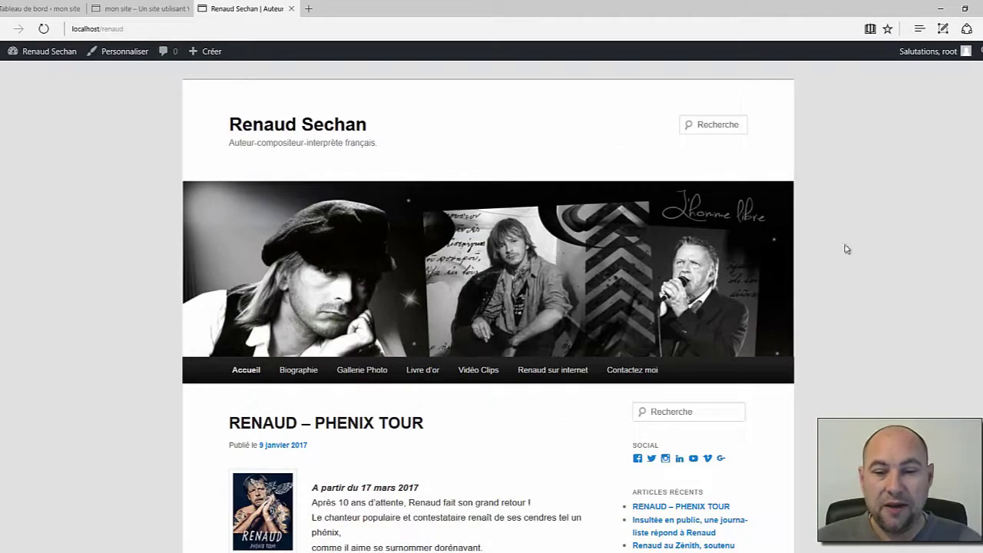
{"action": "scroll", "coordinate": [869, 239], "scroll_direction": "down", "scroll_amount": 1}
{"action": "scroll", "coordinate": [875, 231], "scroll_direction": "down", "scroll_amount": 3}
{"action": "scroll", "coordinate": [880, 232], "scroll_direction": "down", "scroll_amount": 1}
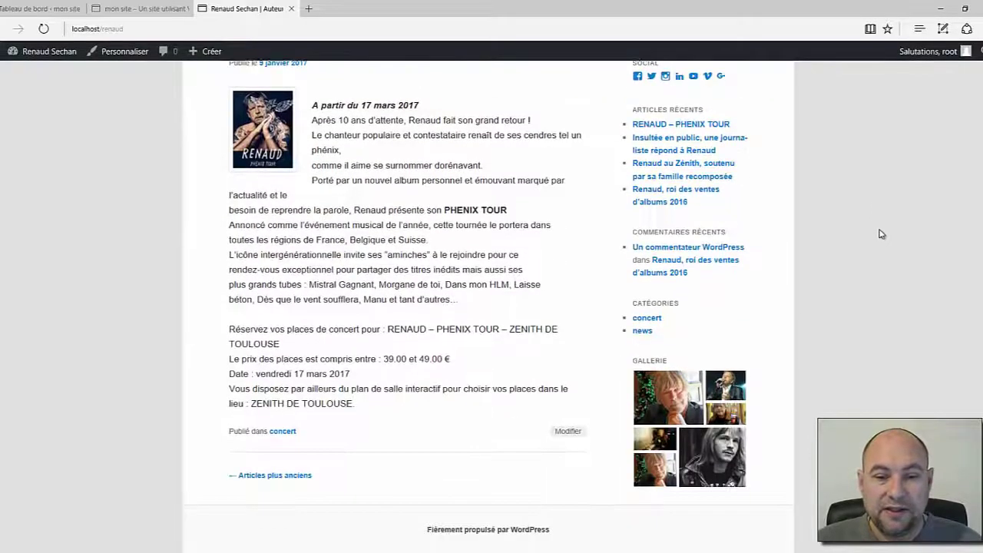
{"action": "scroll", "coordinate": [881, 232], "scroll_direction": "up", "scroll_amount": 4}
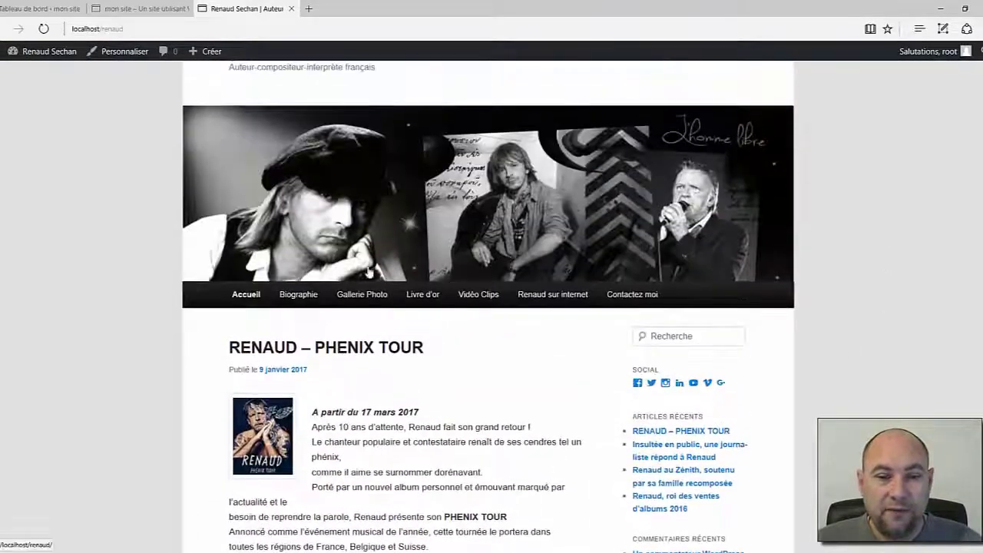
- Open the Biographie page and skim through its text and photo
{"action": "left_click", "coordinate": [293, 298]}
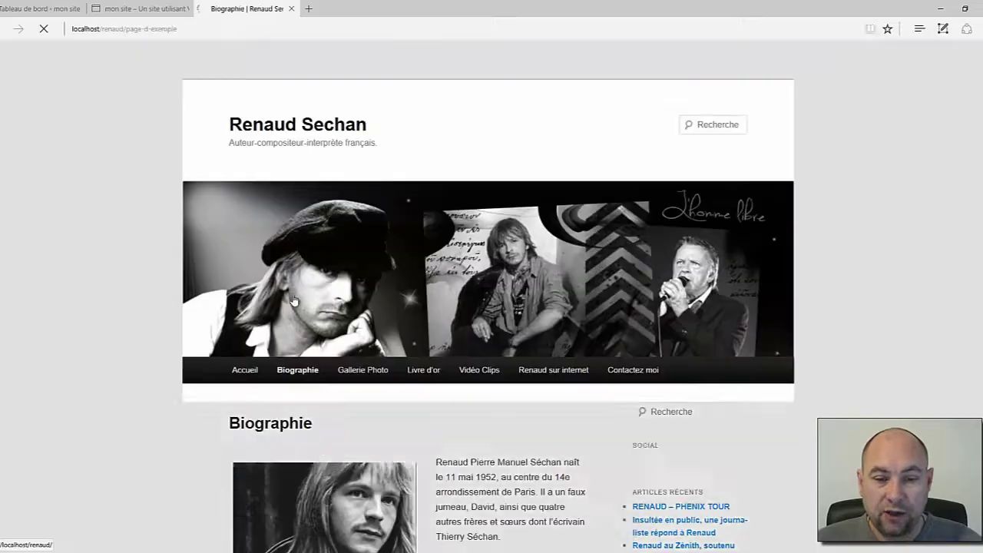
{"action": "scroll", "coordinate": [430, 327], "scroll_direction": "down", "scroll_amount": 12}
{"action": "scroll", "coordinate": [429, 326], "scroll_direction": "up", "scroll_amount": 10}
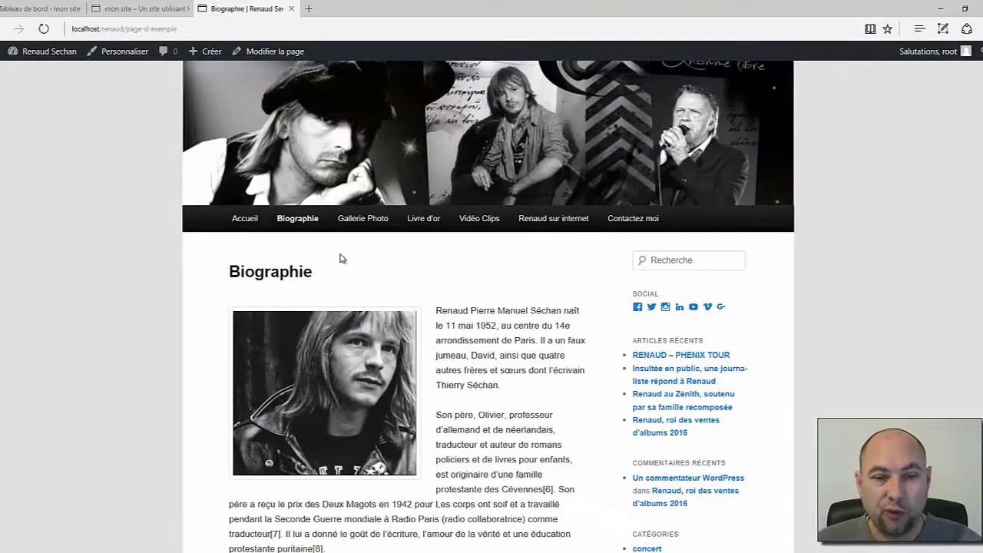
- Open the Gallerie Photo page, enlarge the first photo and browse forward to the third one
{"action": "left_click", "coordinate": [363, 218]}
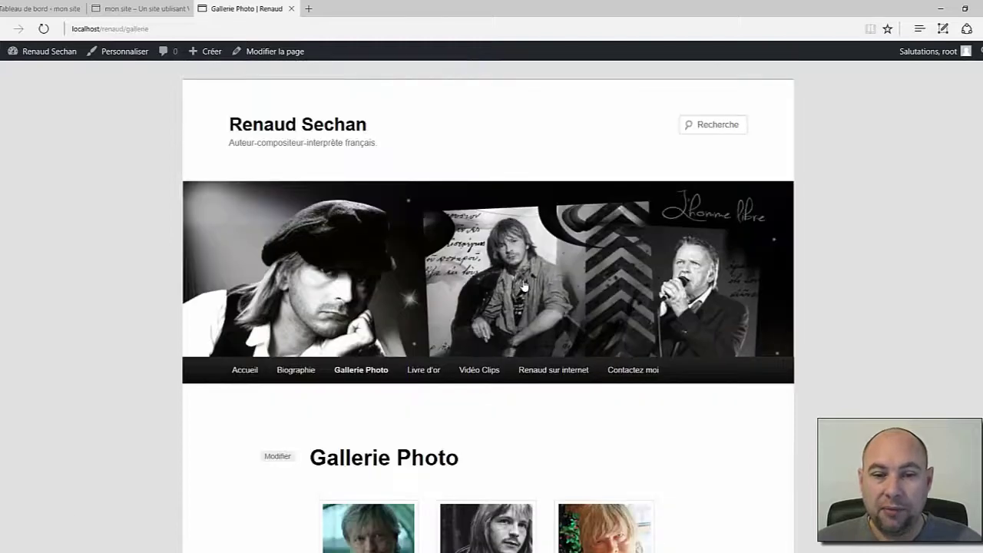
{"action": "scroll", "coordinate": [523, 286], "scroll_direction": "down", "scroll_amount": 3}
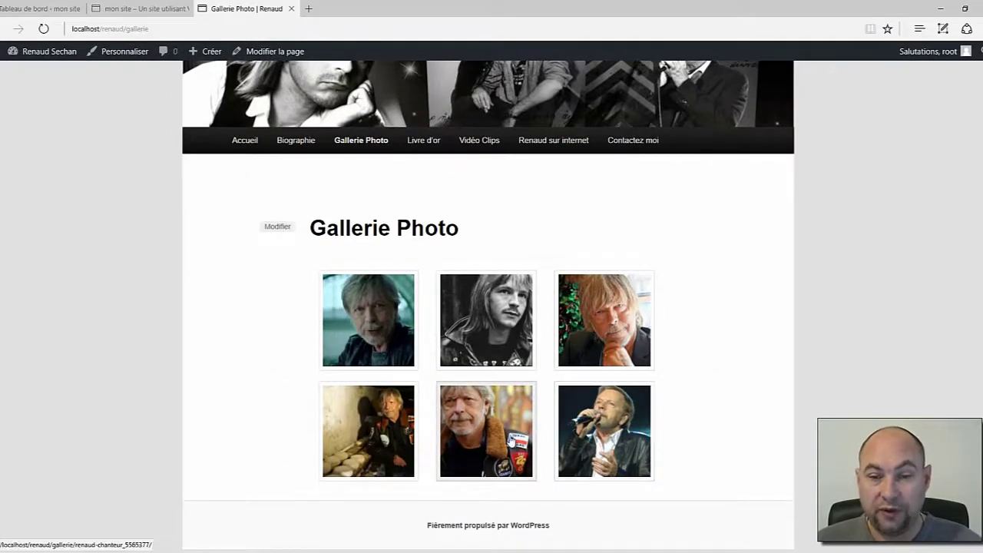
{"action": "left_click", "coordinate": [375, 327]}
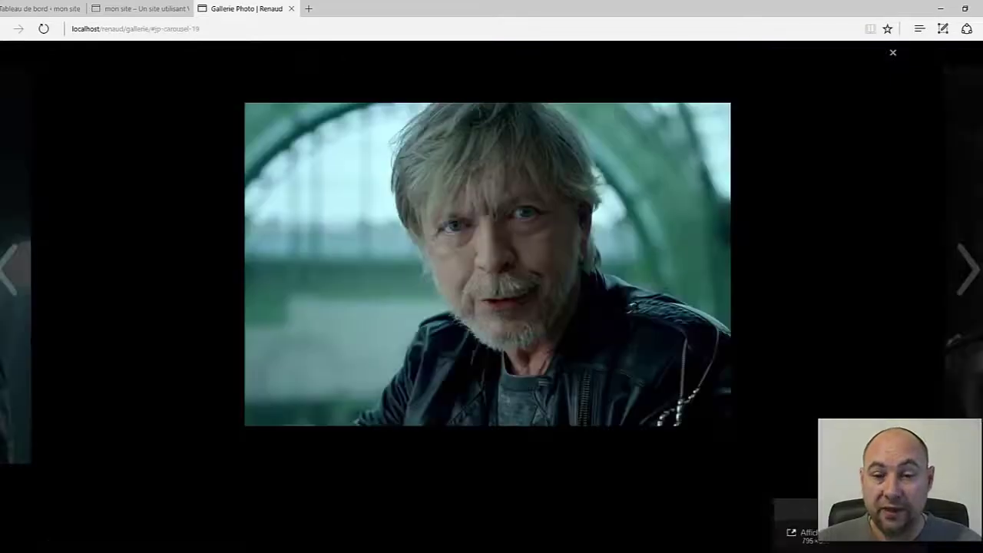
{"action": "left_click", "coordinate": [963, 274]}
{"action": "left_click", "coordinate": [962, 273]}
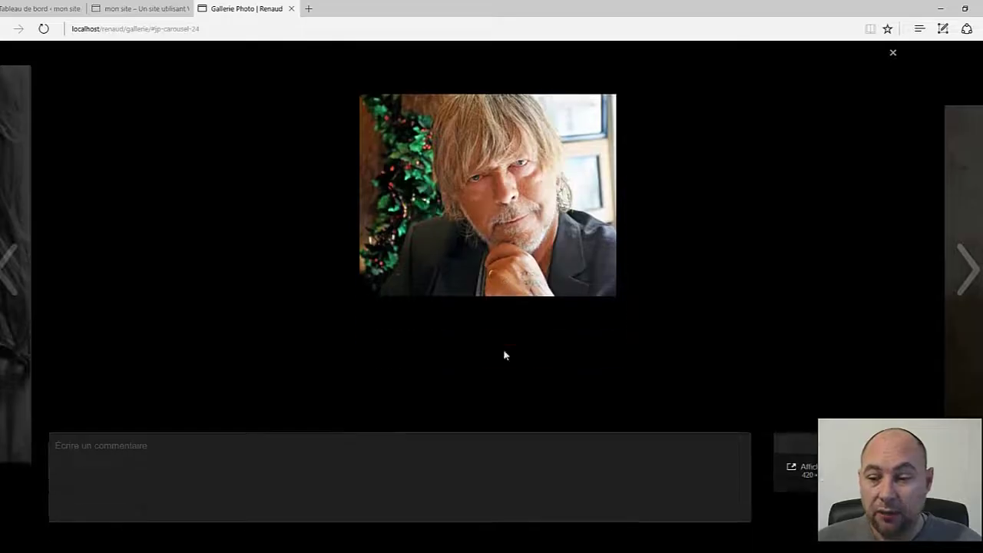
- Examine the comment field beneath the enlarged photo, leave it empty and close the photo viewer
{"action": "scroll", "coordinate": [505, 354], "scroll_direction": "down", "scroll_amount": 2}
{"action": "left_click", "coordinate": [152, 292]}
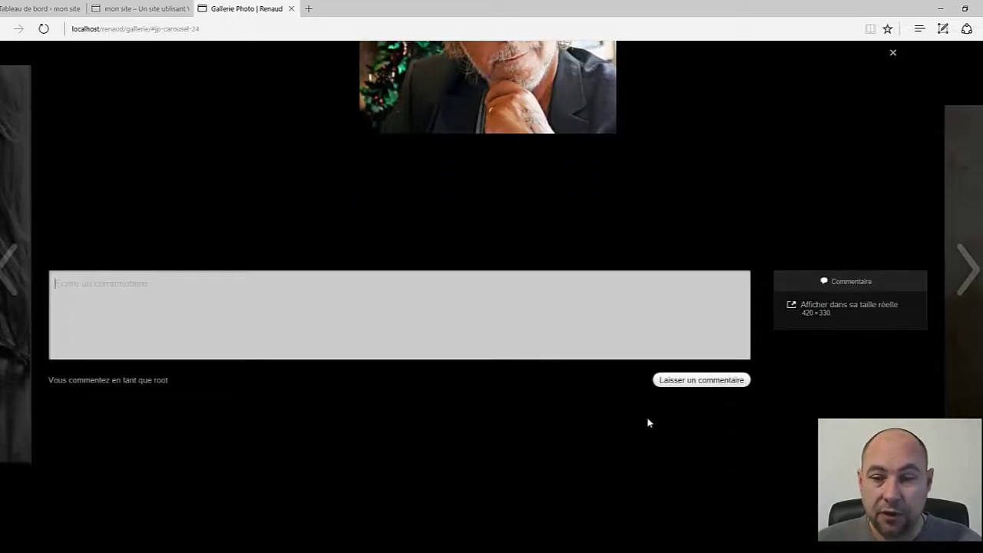
{"action": "scroll", "coordinate": [647, 422], "scroll_direction": "up", "scroll_amount": 2}
{"action": "left_click", "coordinate": [891, 54]}
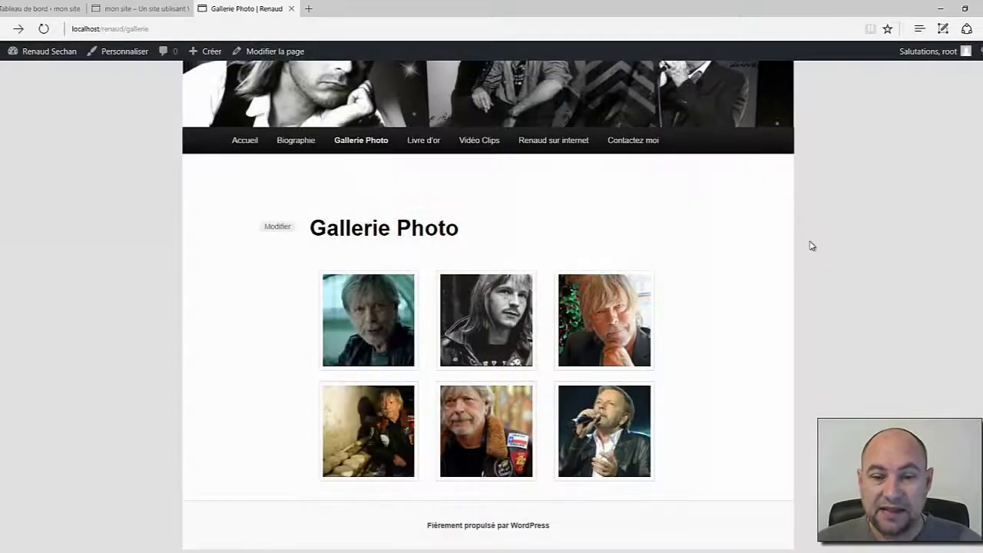
- Open the Livre d'or page and look over the visitors' guestbook messages
{"action": "left_click", "coordinate": [419, 145]}
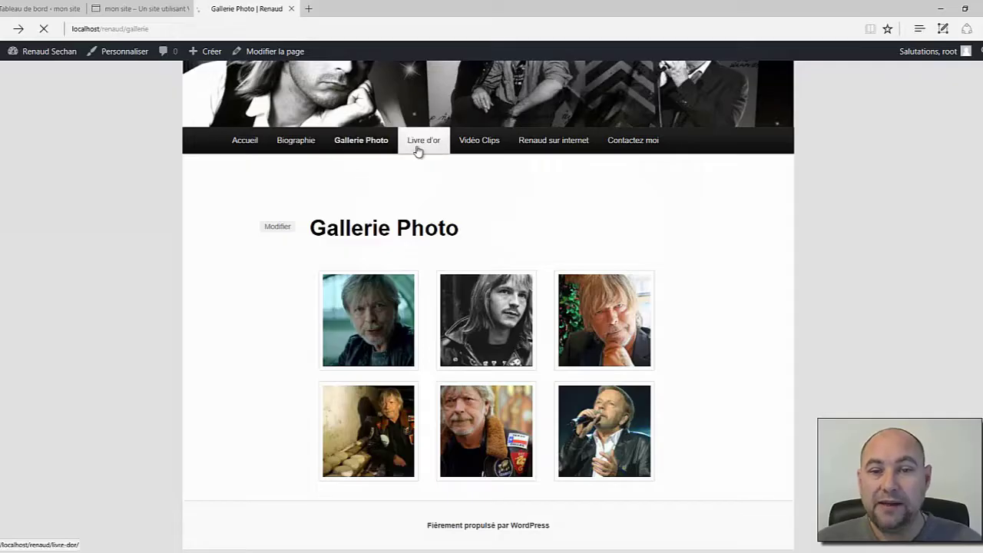
{"action": "scroll", "coordinate": [505, 395], "scroll_direction": "down", "scroll_amount": 2}
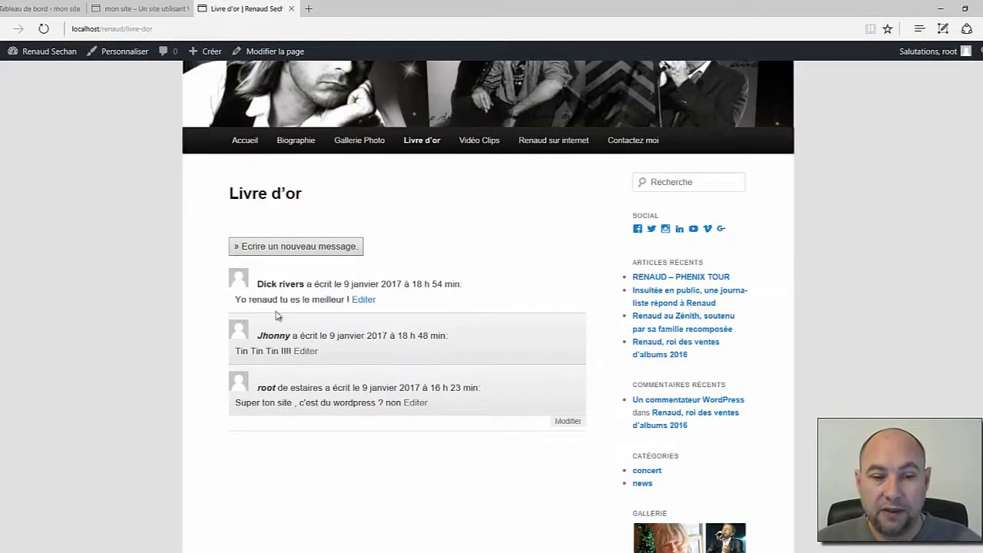
{"action": "scroll", "coordinate": [470, 369], "scroll_direction": "up", "scroll_amount": 4}
- Look through the embedded videos on the Vidéo Clips page and check the links under Renaud sur internet
{"action": "left_click", "coordinate": [477, 377]}
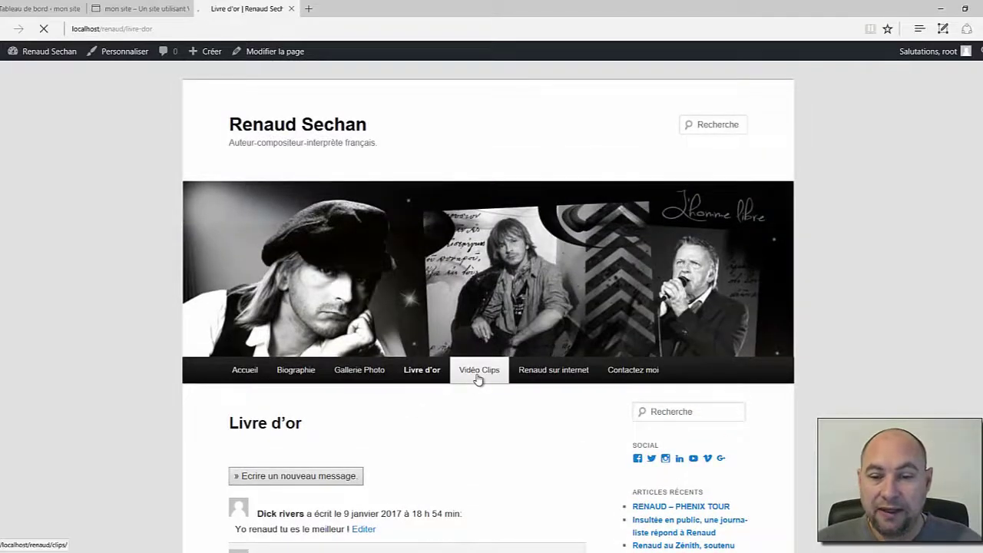
{"action": "scroll", "coordinate": [507, 399], "scroll_direction": "down", "scroll_amount": 5}
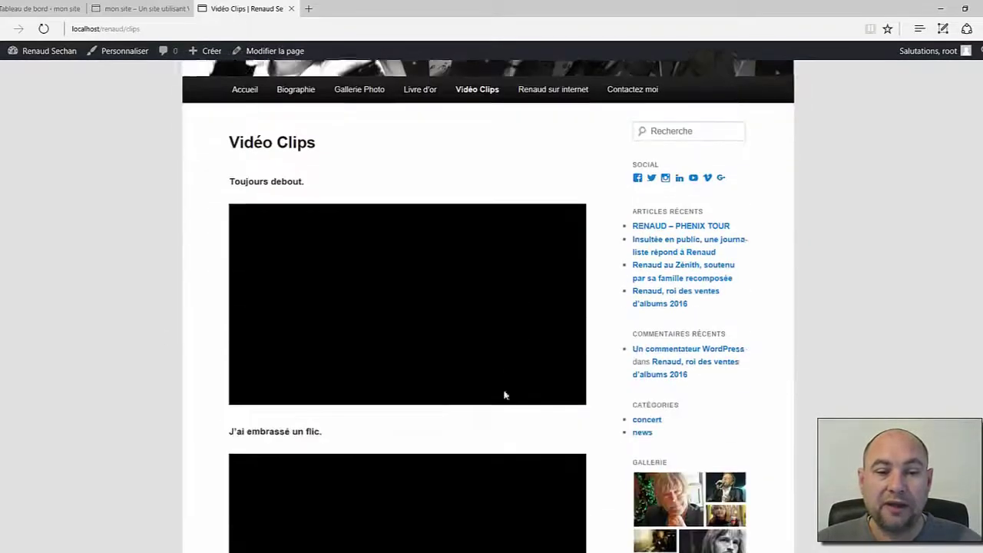
{"action": "scroll", "coordinate": [576, 353], "scroll_direction": "down", "scroll_amount": 4}
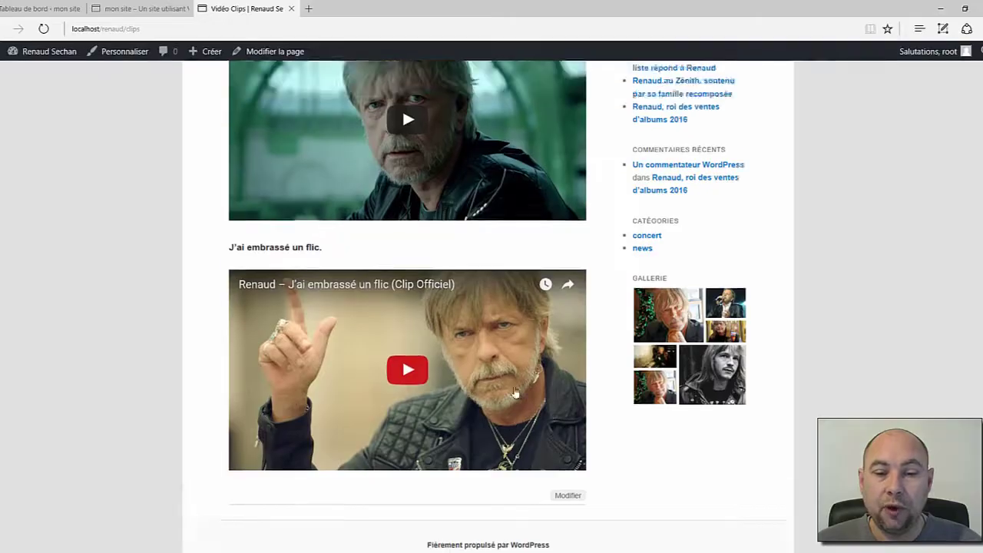
{"action": "scroll", "coordinate": [515, 393], "scroll_direction": "up", "scroll_amount": 5}
{"action": "scroll", "coordinate": [456, 278], "scroll_direction": "up", "scroll_amount": 1}
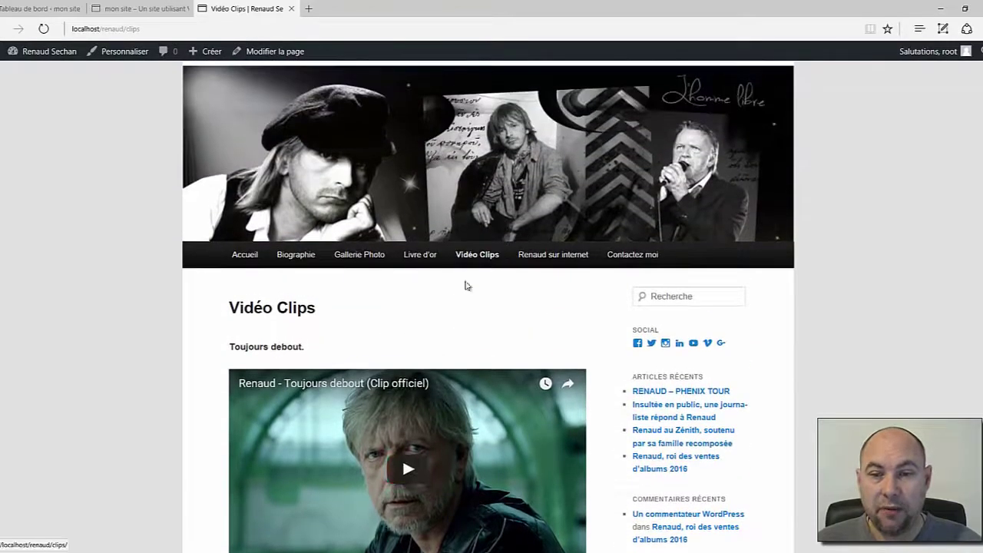
{"action": "mouse_move", "coordinate": [557, 256]}
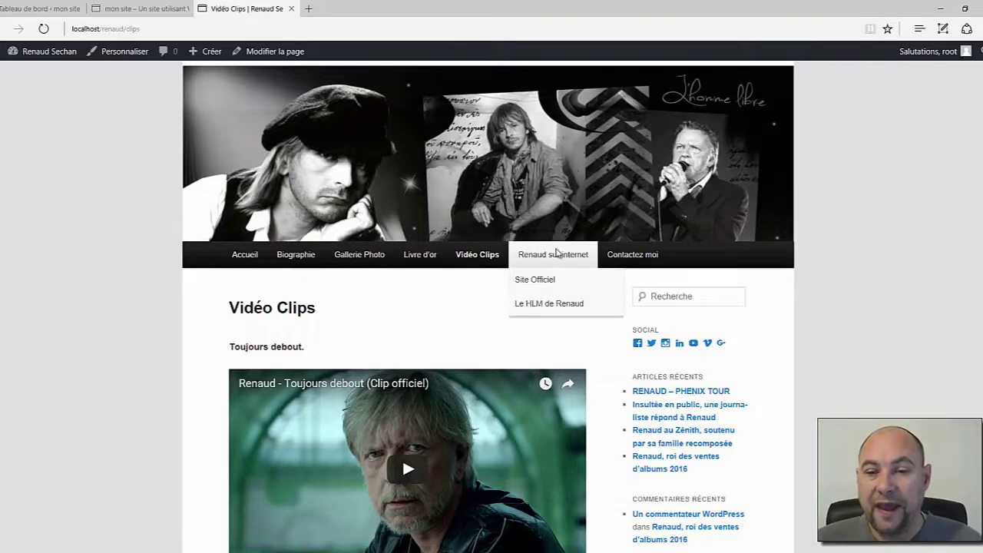
- Open the Contactez moi page and examine the contact form's fields without filling them in
{"action": "left_click", "coordinate": [632, 257]}
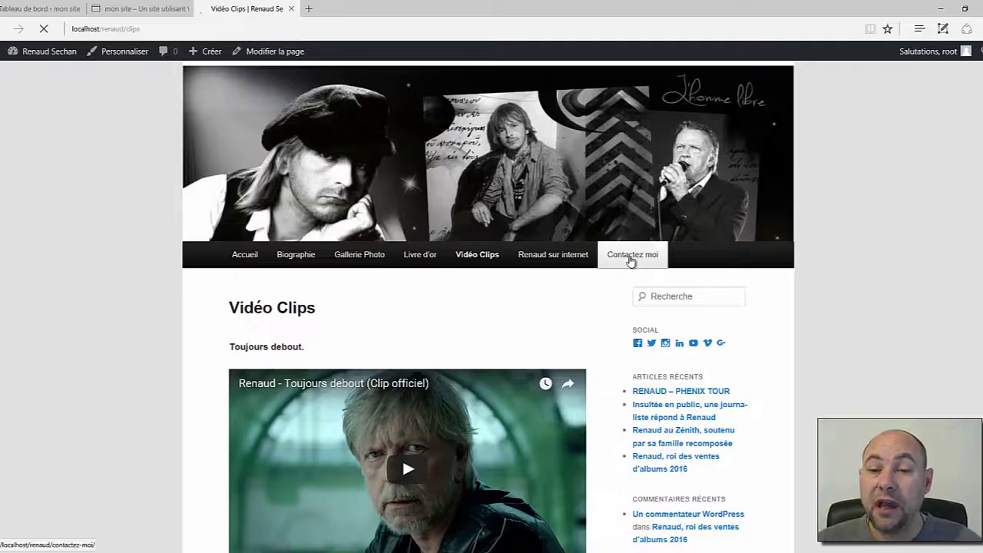
{"action": "scroll", "coordinate": [539, 390], "scroll_direction": "down", "scroll_amount": 4}
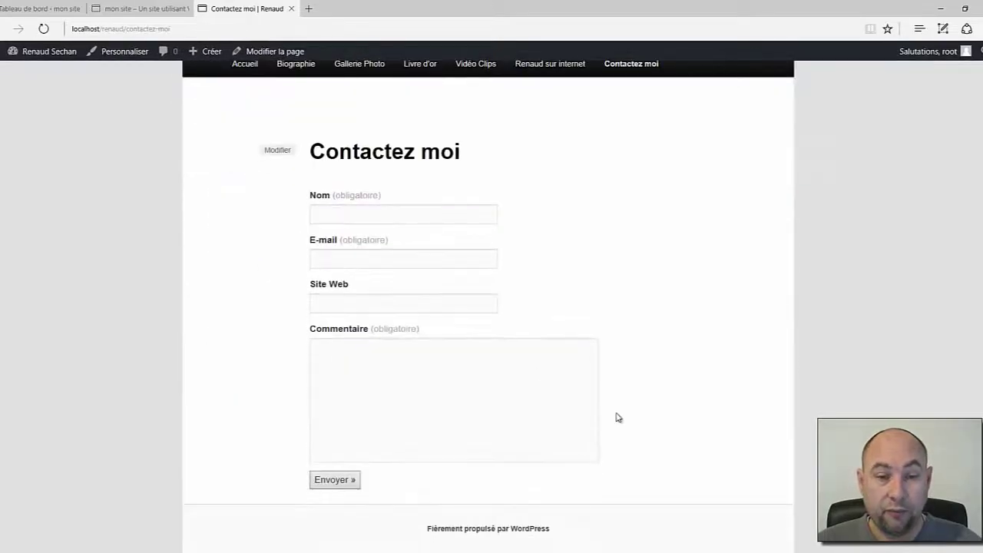
{"action": "scroll", "coordinate": [649, 402], "scroll_direction": "up", "scroll_amount": 4}
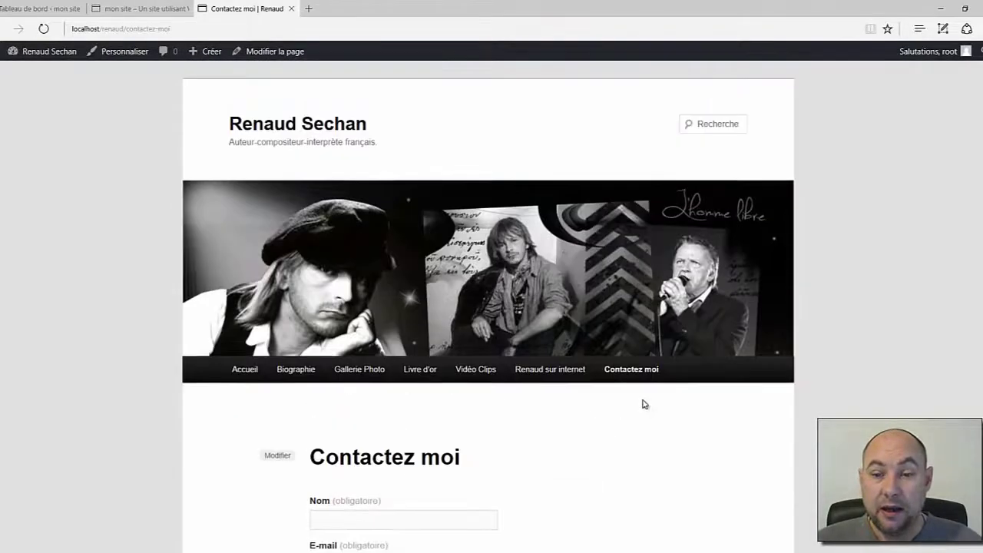
{"action": "scroll", "coordinate": [576, 462], "scroll_direction": "down", "scroll_amount": 2}
{"action": "scroll", "coordinate": [489, 406], "scroll_direction": "down", "scroll_amount": 1}
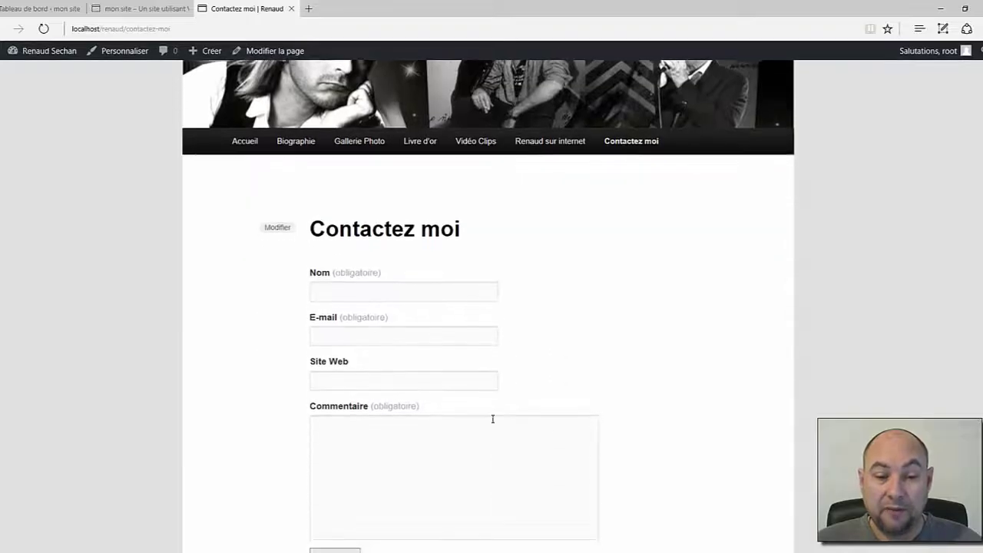
{"action": "scroll", "coordinate": [611, 343], "scroll_direction": "down", "scroll_amount": 1}
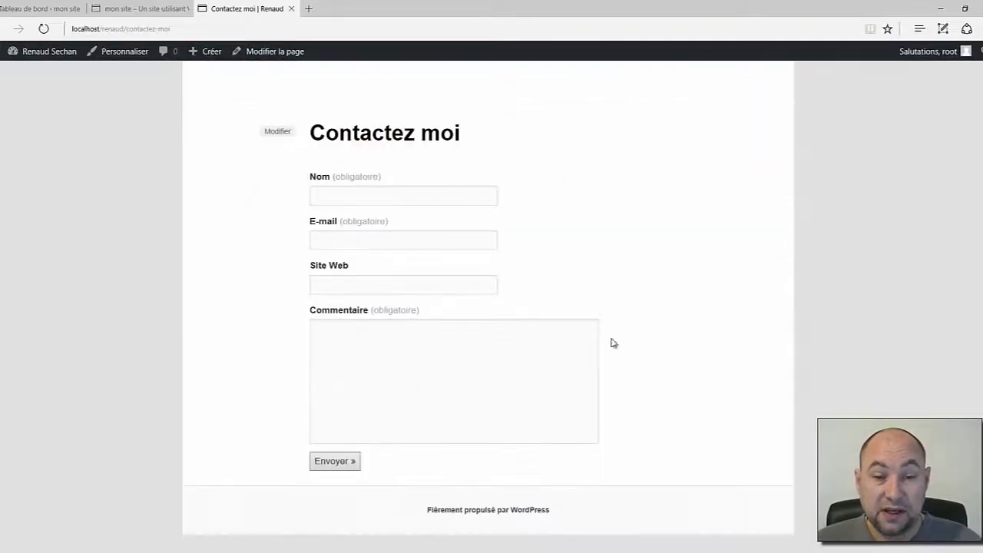
{"action": "scroll", "coordinate": [639, 307], "scroll_direction": "up", "scroll_amount": 3}
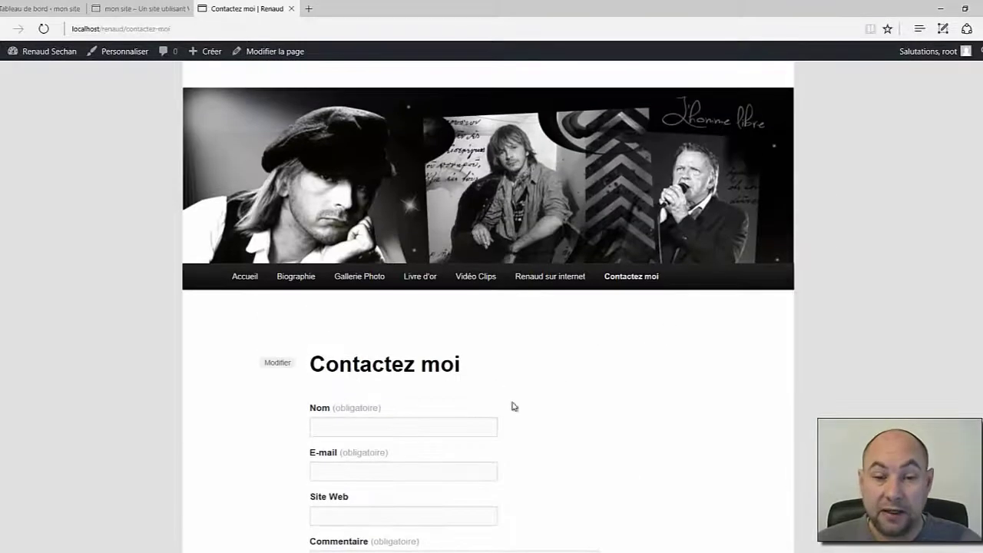
- Return to the Accueil page and examine the PHENIX TOUR article alongside the recent articles list
{"action": "left_click", "coordinate": [247, 281]}
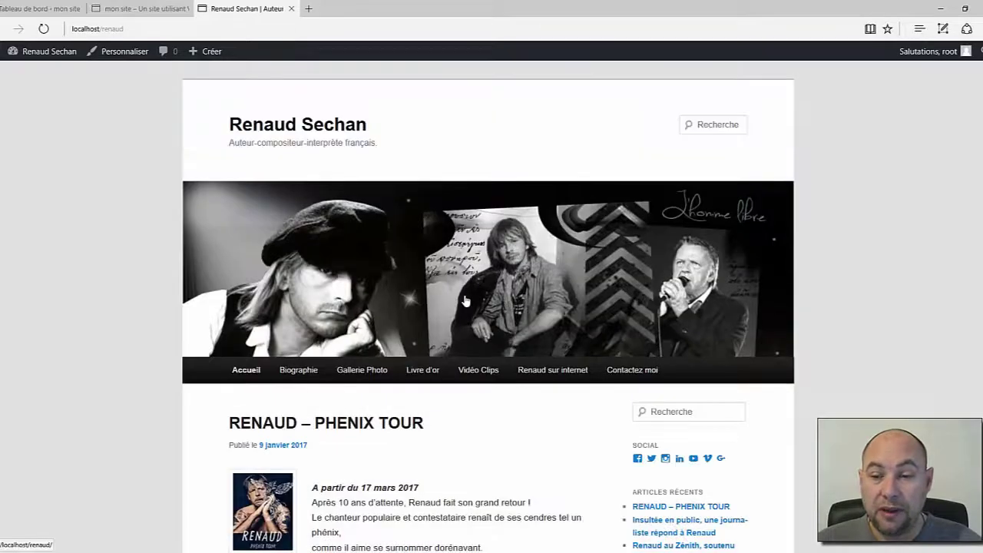
{"action": "scroll", "coordinate": [464, 300], "scroll_direction": "down", "scroll_amount": 3}
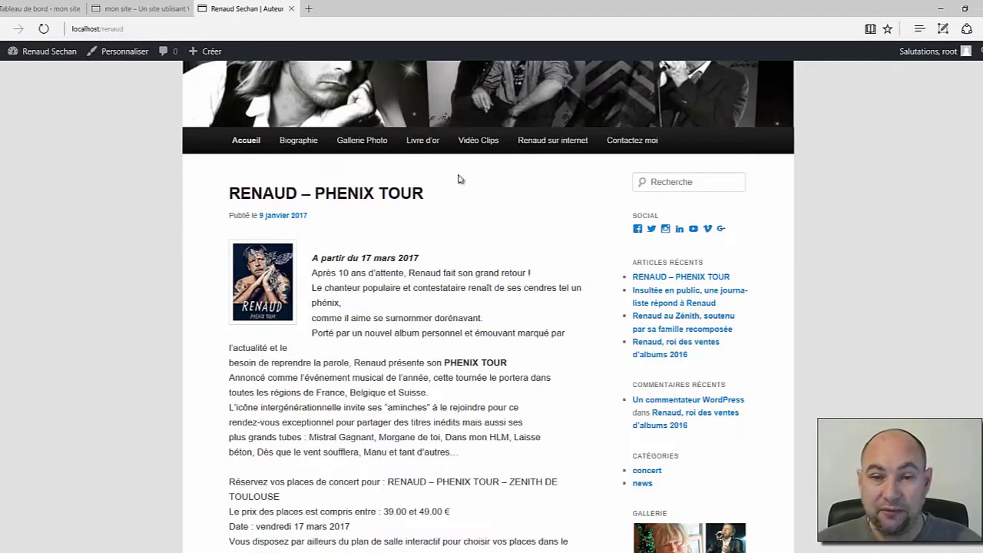
{"action": "scroll", "coordinate": [604, 245], "scroll_direction": "down", "scroll_amount": 1}
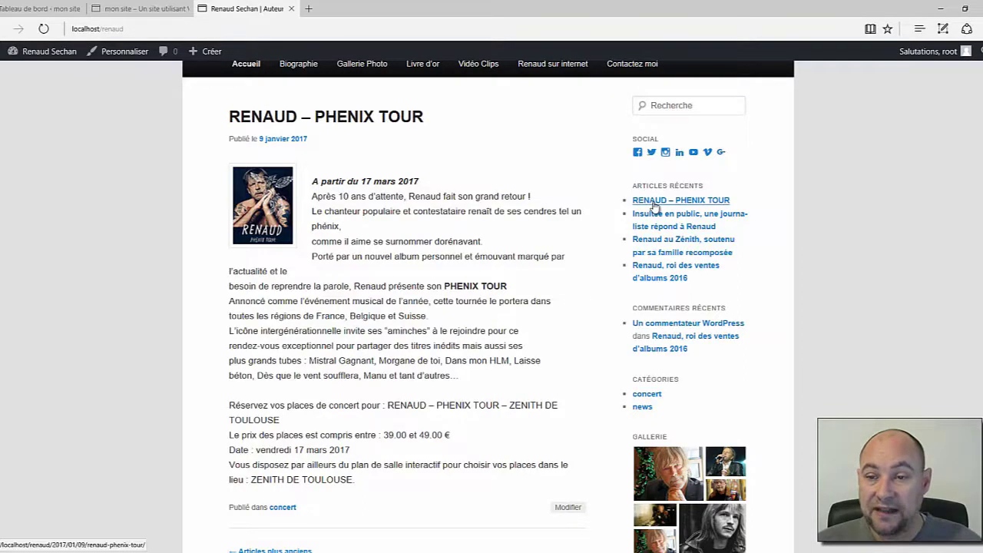
{"action": "scroll", "coordinate": [623, 340], "scroll_direction": "up", "scroll_amount": 2}
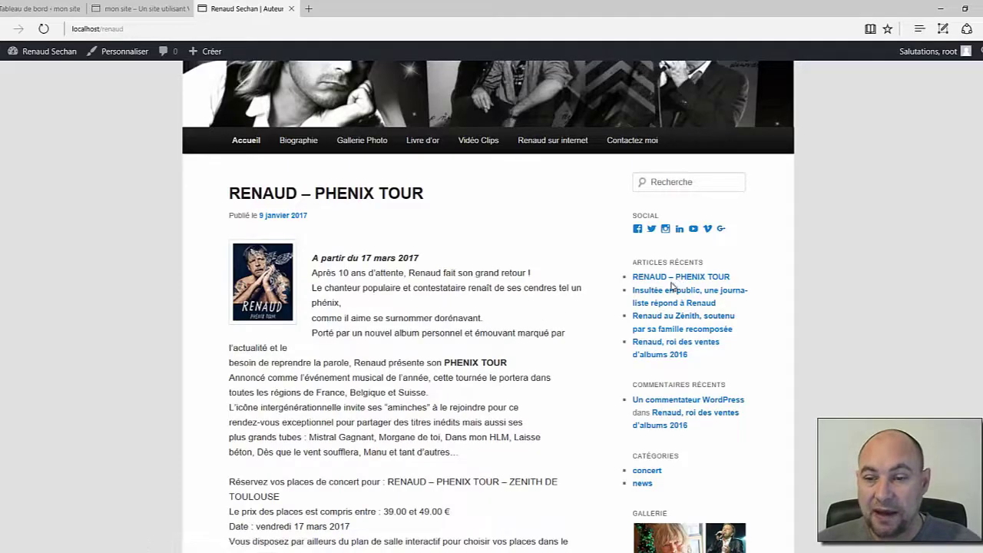
{"action": "scroll", "coordinate": [458, 308], "scroll_direction": "up", "scroll_amount": 5}
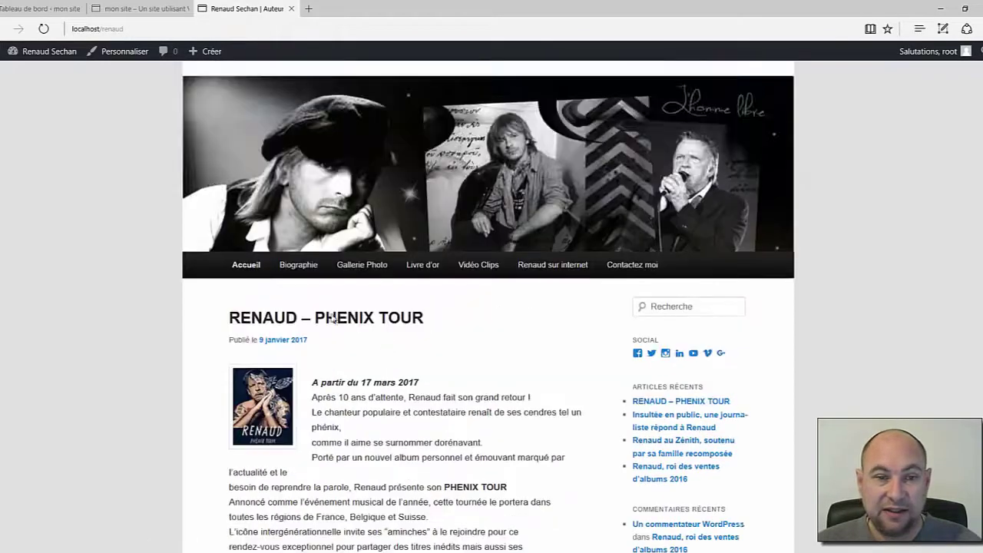
{"action": "scroll", "coordinate": [514, 402], "scroll_direction": "down", "scroll_amount": 5}
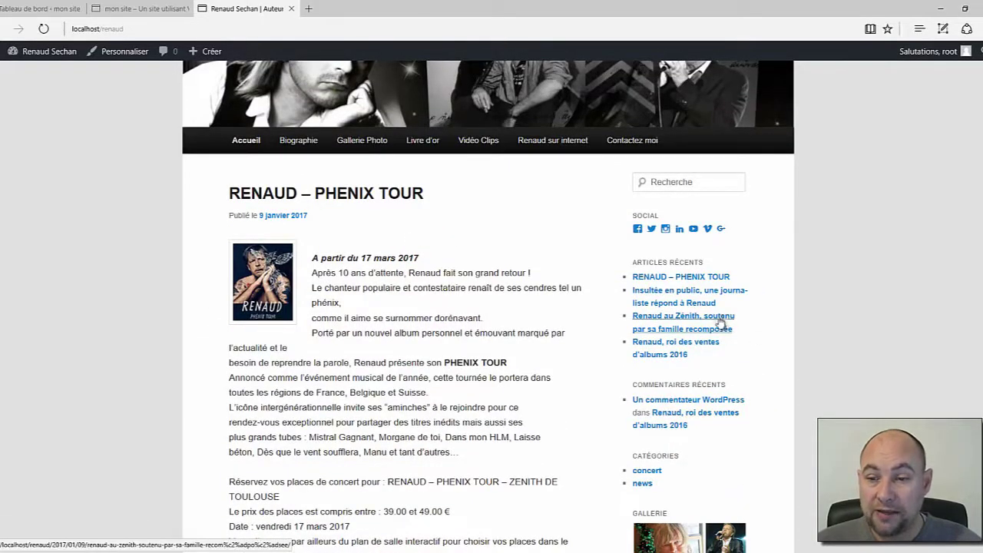
- Open the recent article "Renaud, roi des ventes d'albums 2016" and view its photo and opening text
{"action": "left_click", "coordinate": [655, 347]}
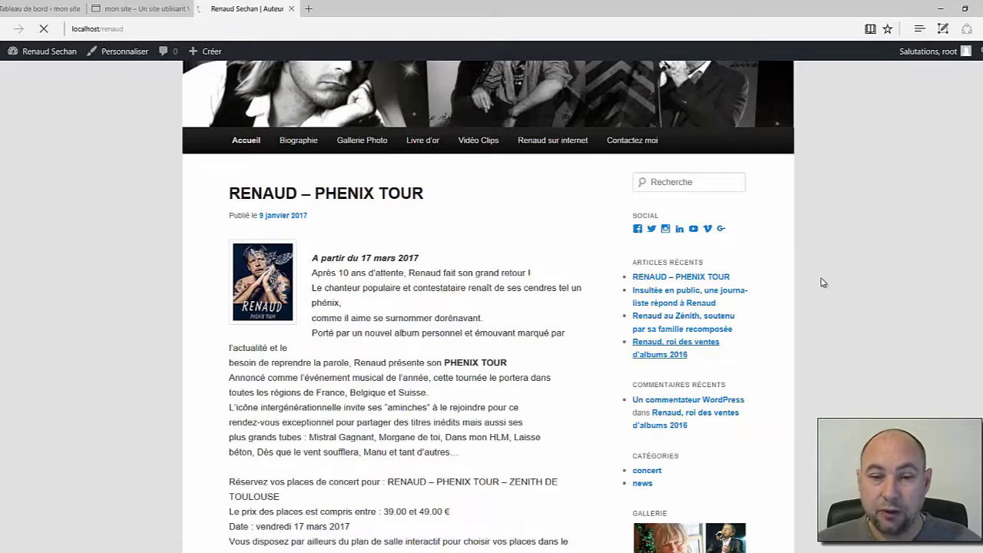
{"action": "scroll", "coordinate": [299, 189], "scroll_direction": "down", "scroll_amount": 4}
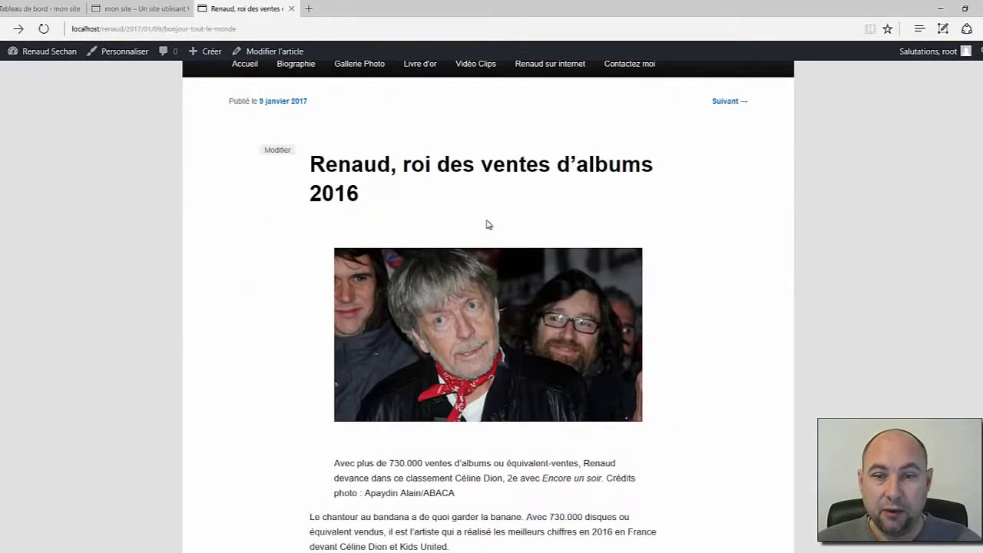
- Read the rest of the article and its comment, and return to the home page
{"action": "scroll", "coordinate": [486, 224], "scroll_direction": "down", "scroll_amount": 6}
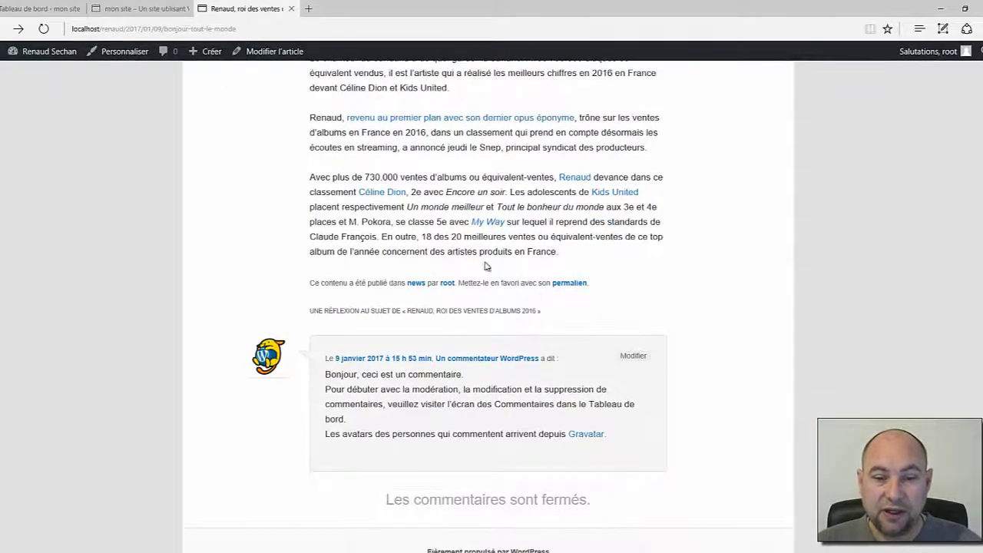
{"action": "scroll", "coordinate": [527, 230], "scroll_direction": "up", "scroll_amount": 6}
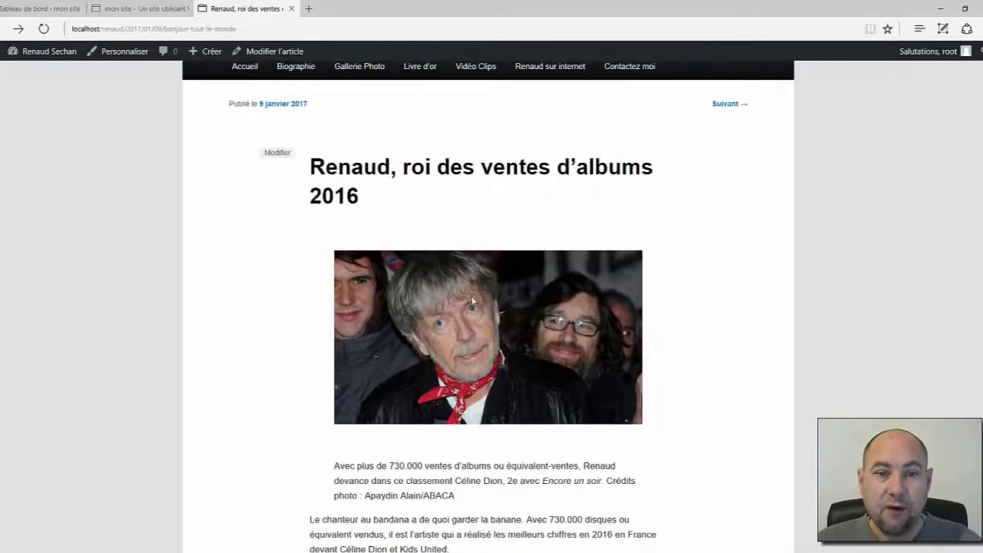
{"action": "scroll", "coordinate": [471, 295], "scroll_direction": "up", "scroll_amount": 1}
{"action": "left_click", "coordinate": [19, 28]}
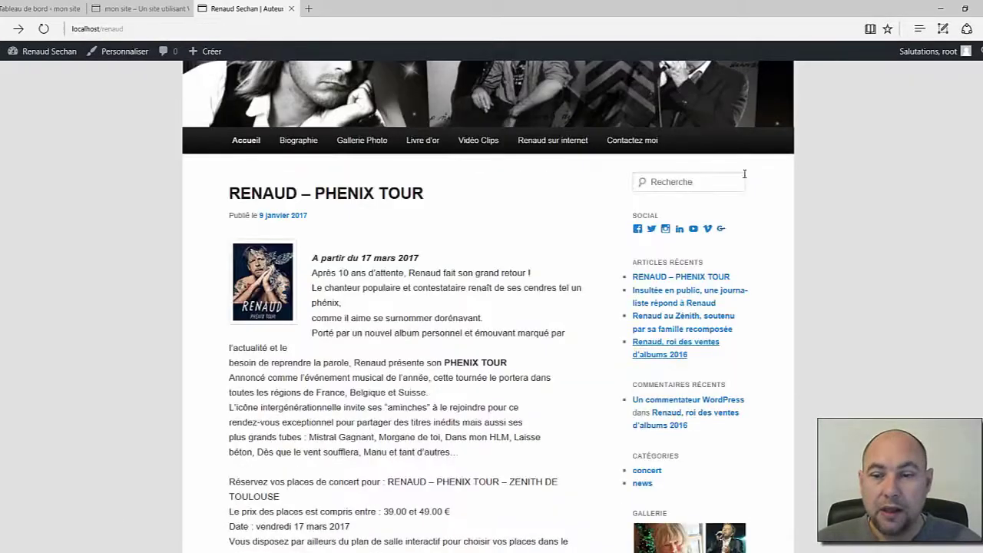
- View the comment on "Renaud, roi des ventes d'albums 2016" from the recent comments list, and return to the home page
{"action": "left_click", "coordinate": [675, 418]}
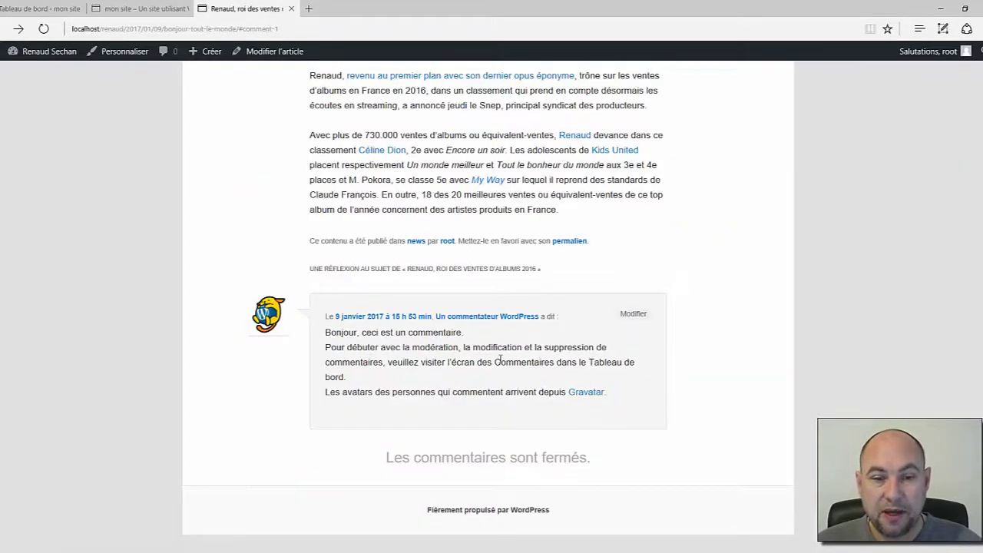
{"action": "scroll", "coordinate": [500, 358], "scroll_direction": "up", "scroll_amount": 5}
{"action": "left_click", "coordinate": [18, 28]}
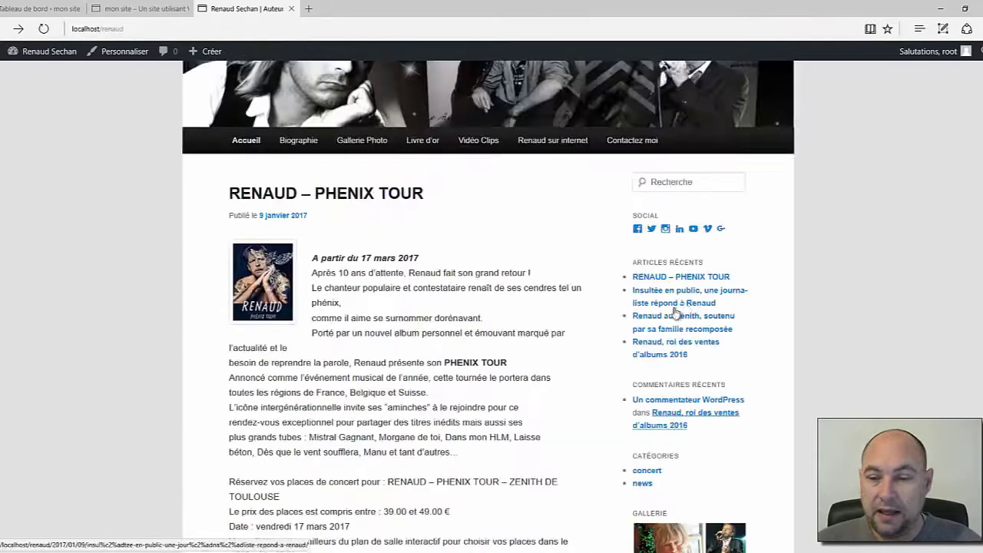
- Open the news category and look through its articles, paging through the older ones to the last archive page
{"action": "scroll", "coordinate": [674, 311], "scroll_direction": "down", "scroll_amount": 3}
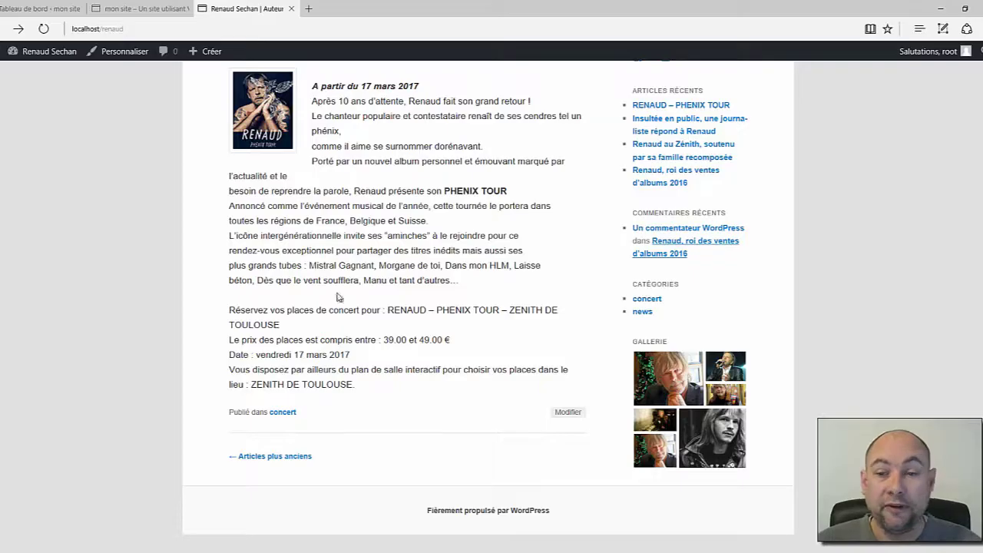
{"action": "left_click", "coordinate": [642, 312]}
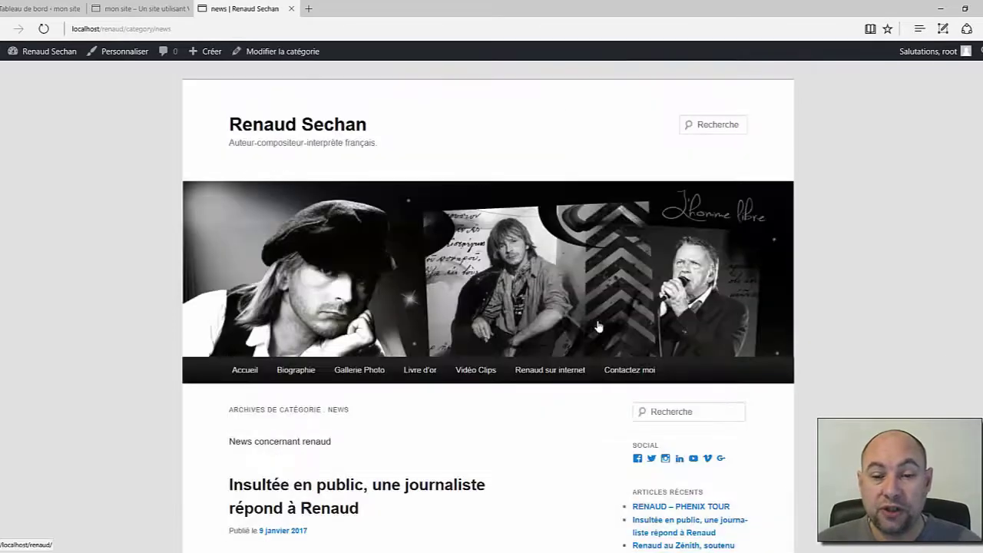
{"action": "scroll", "coordinate": [370, 302], "scroll_direction": "down", "scroll_amount": 4}
{"action": "scroll", "coordinate": [485, 287], "scroll_direction": "down", "scroll_amount": 3}
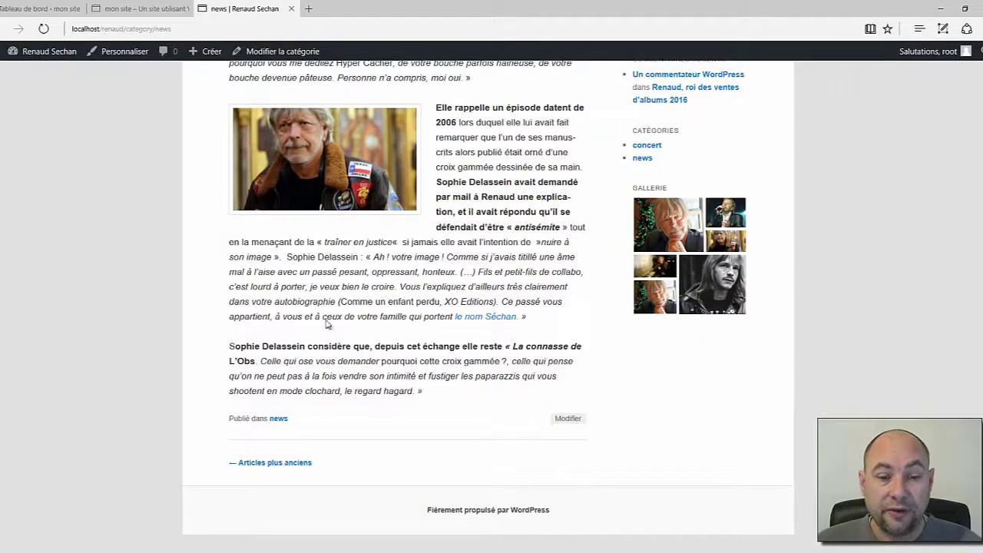
{"action": "left_click", "coordinate": [286, 461]}
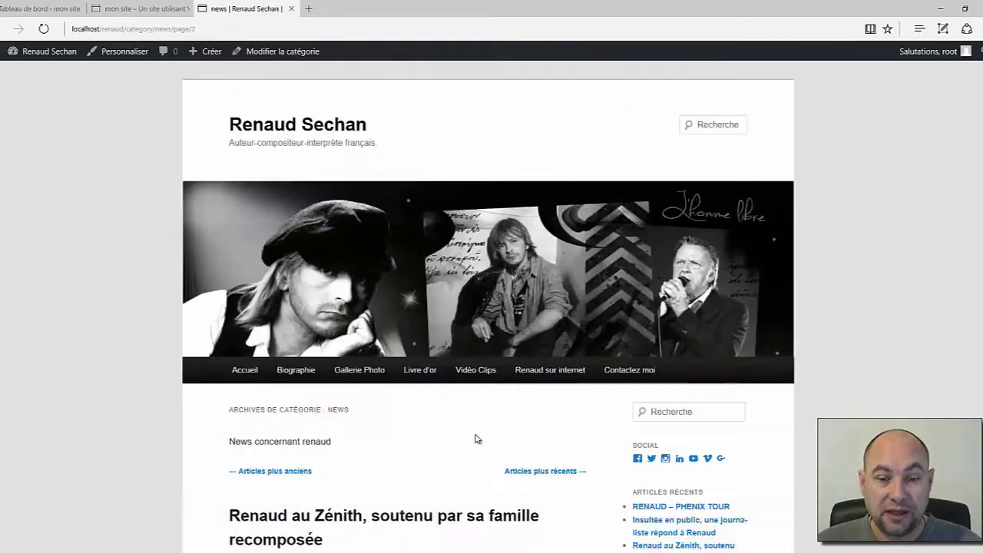
{"action": "scroll", "coordinate": [461, 399], "scroll_direction": "down", "scroll_amount": 5}
{"action": "scroll", "coordinate": [405, 356], "scroll_direction": "down", "scroll_amount": 2}
{"action": "left_click", "coordinate": [264, 466]}
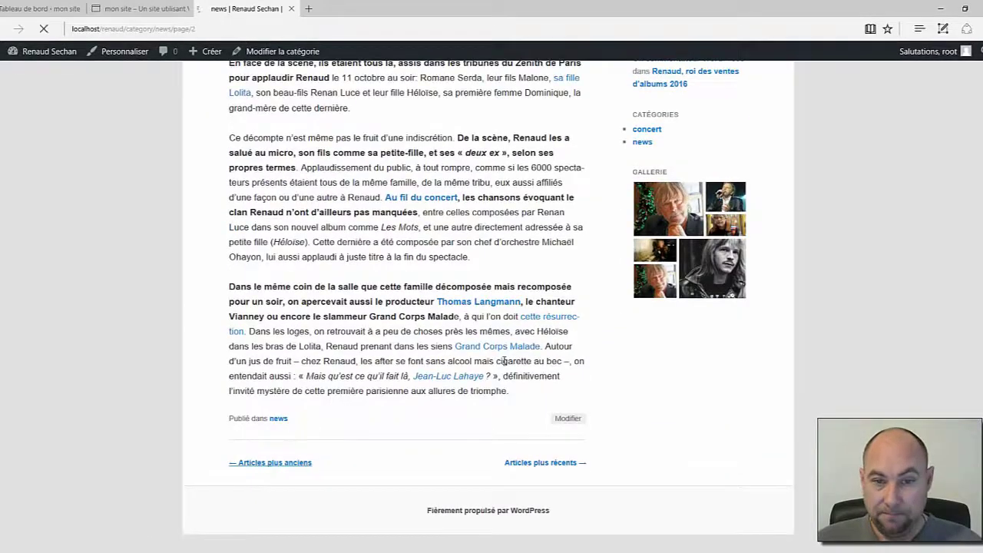
{"action": "scroll", "coordinate": [495, 369], "scroll_direction": "down", "scroll_amount": 8}
{"action": "scroll", "coordinate": [606, 330], "scroll_direction": "up", "scroll_amount": 8}
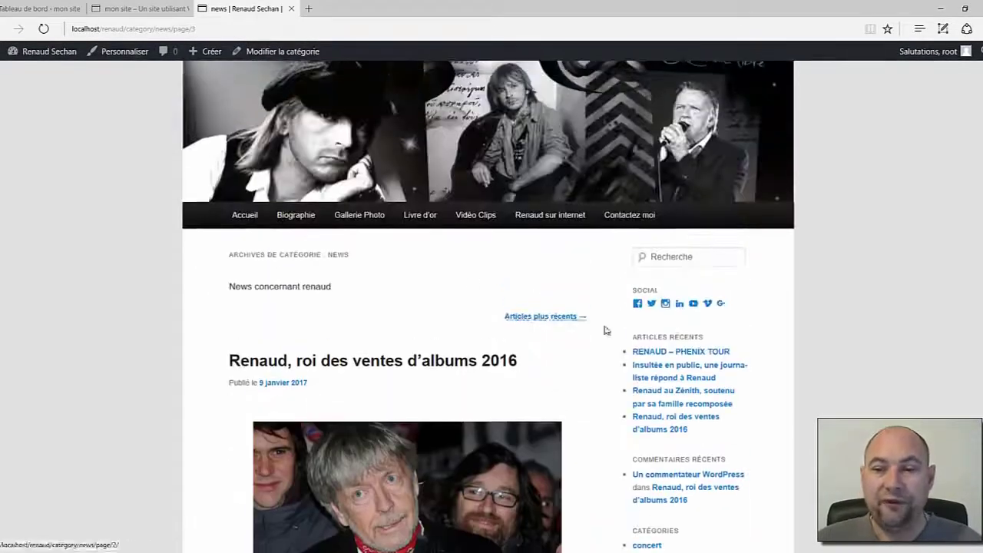
- Return to the Accueil page and review its header, navigation, PHENIX TOUR article and sidebar gallery
{"action": "left_click", "coordinate": [247, 371]}
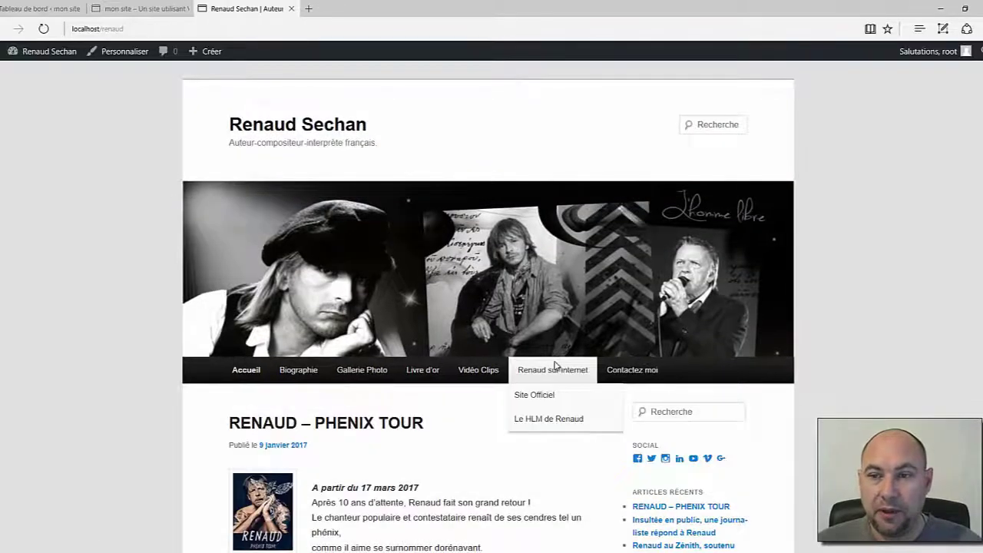
{"action": "scroll", "coordinate": [557, 371], "scroll_direction": "down", "scroll_amount": 3}
{"action": "scroll", "coordinate": [548, 361], "scroll_direction": "down", "scroll_amount": 3}
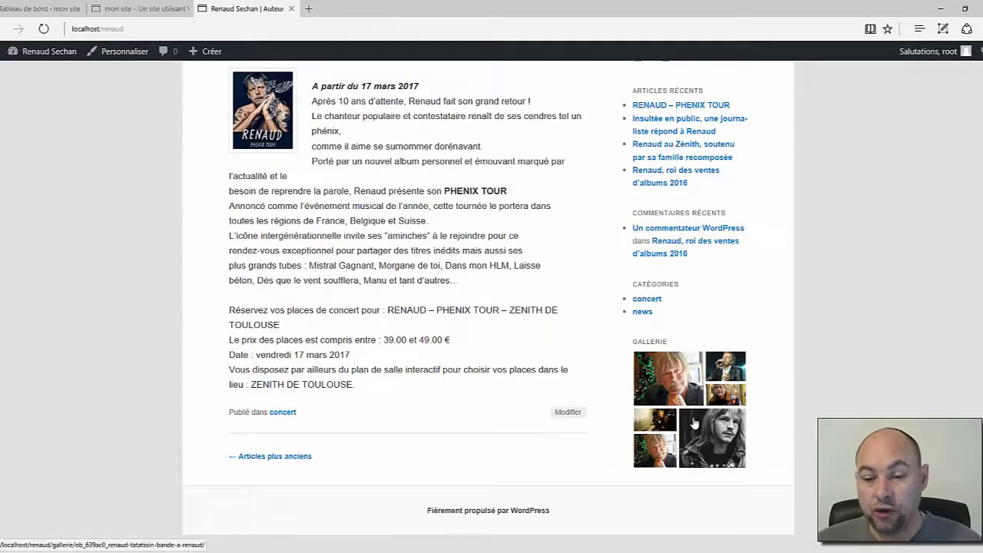
{"action": "scroll", "coordinate": [693, 422], "scroll_direction": "up", "scroll_amount": 5}
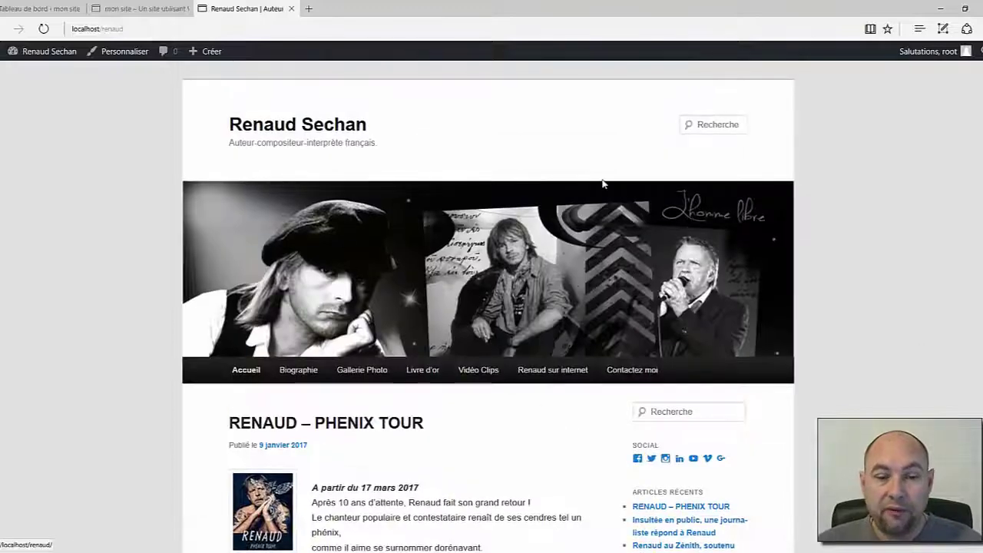
{"action": "left_click", "coordinate": [275, 382]}
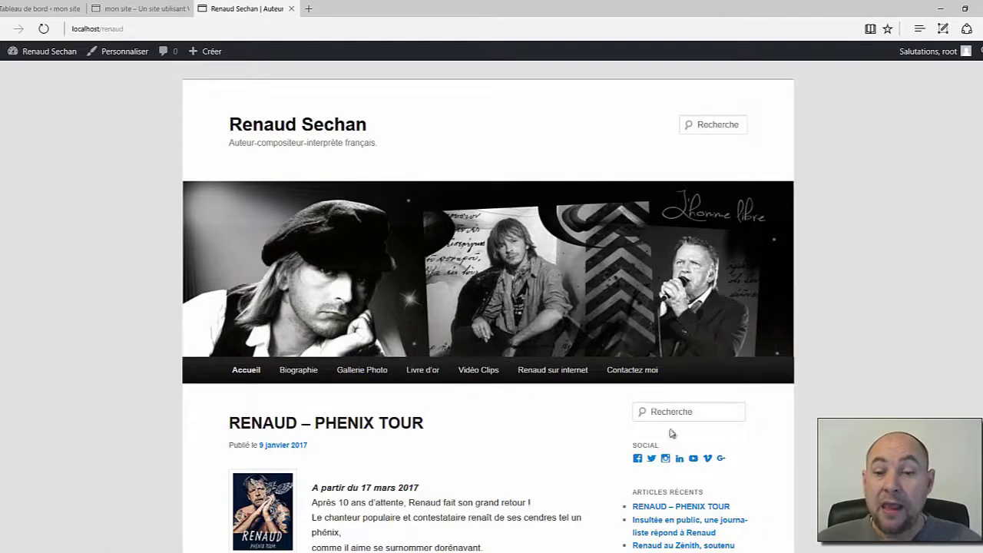
- Close the finished Renaud demo site and examine the default home page of the new "mon site" WordPress site
{"action": "left_click", "coordinate": [292, 9]}
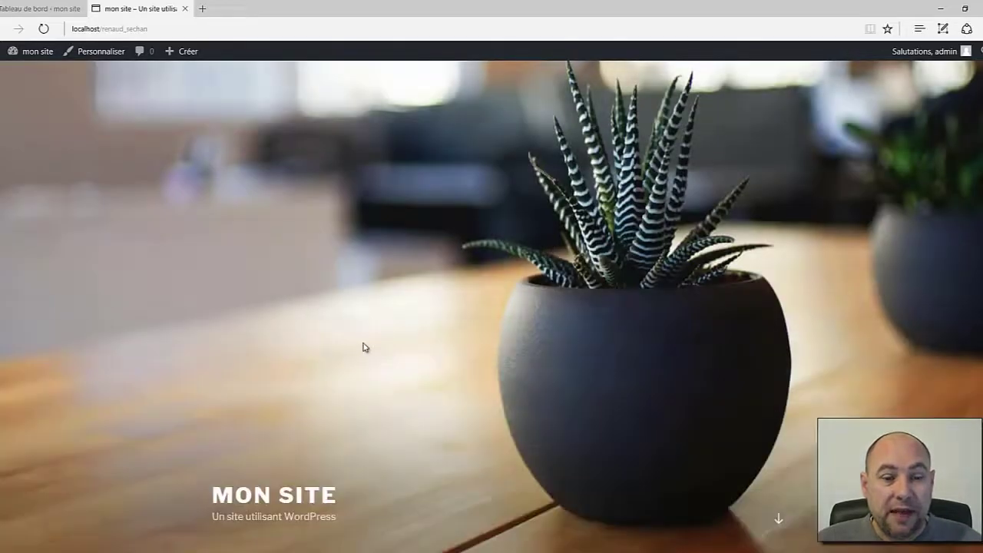
{"action": "scroll", "coordinate": [119, 232], "scroll_direction": "down", "scroll_amount": 10}
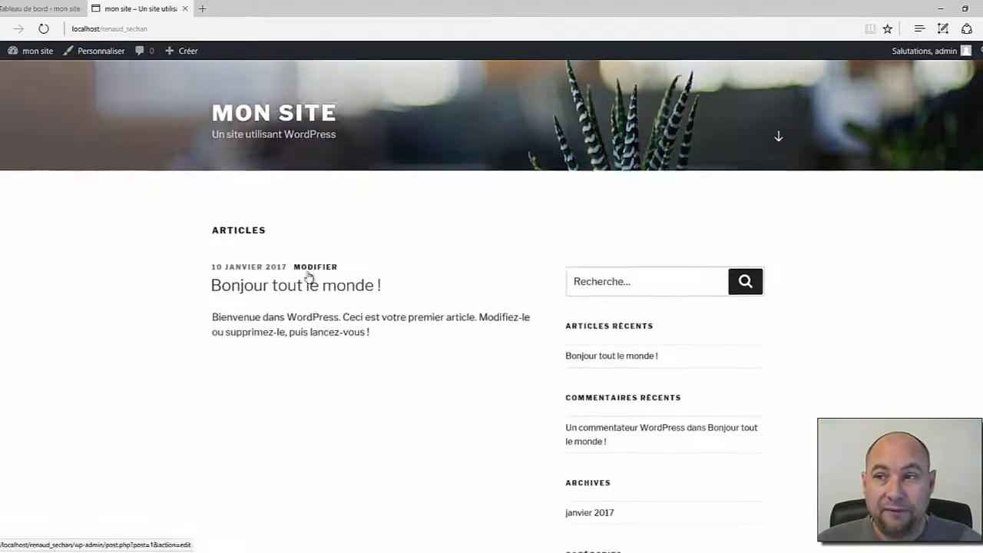
{"action": "scroll", "coordinate": [341, 360], "scroll_direction": "up", "scroll_amount": 10}
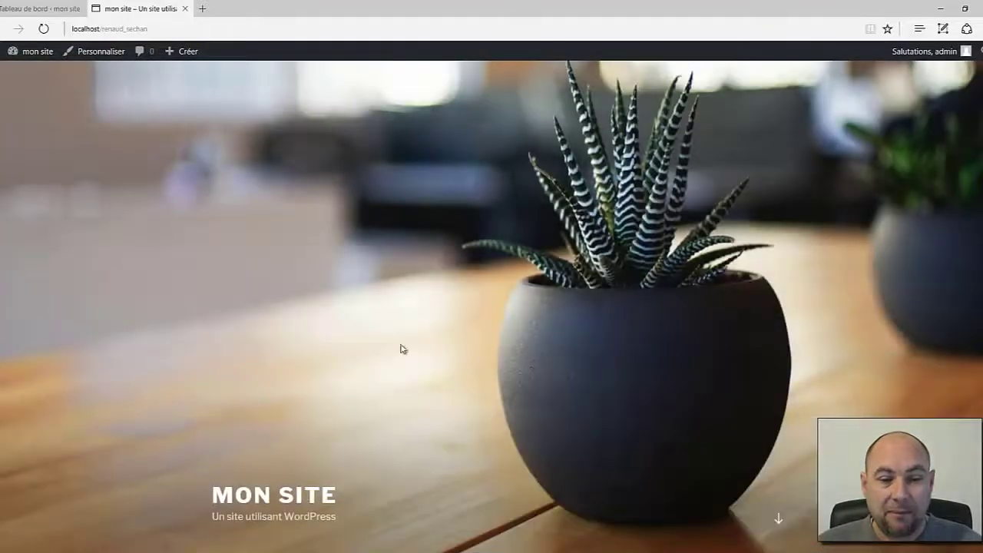
{"action": "scroll", "coordinate": [338, 229], "scroll_direction": "down", "scroll_amount": 5}
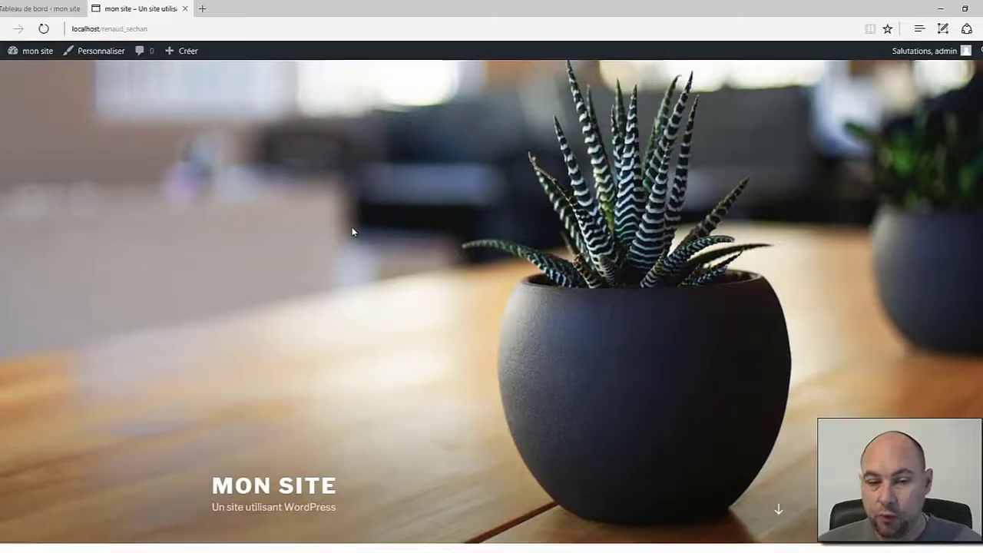
{"action": "scroll", "coordinate": [355, 231], "scroll_direction": "up", "scroll_amount": 5}
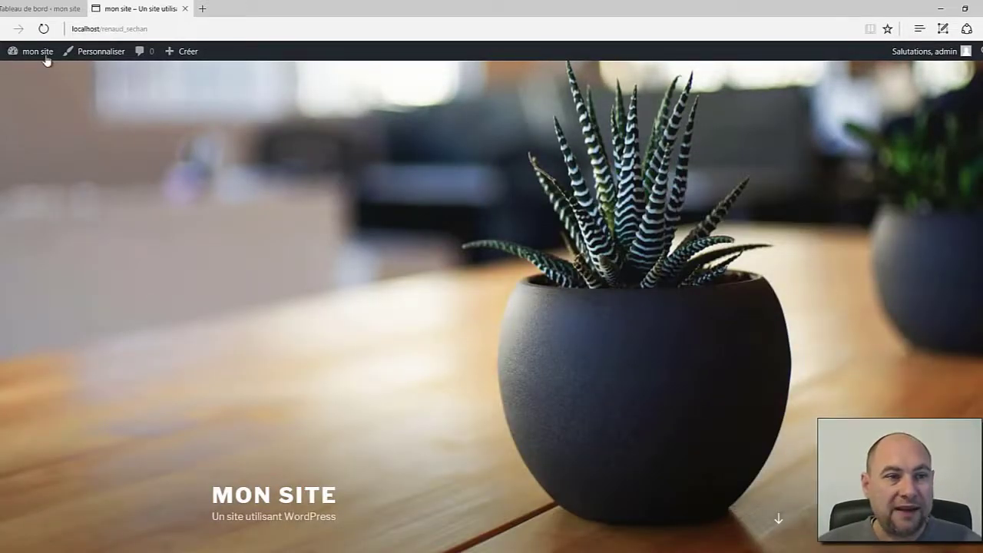
- Go to the new site's dashboard and open the list of installed themes
{"action": "mouse_move", "coordinate": [33, 60]}
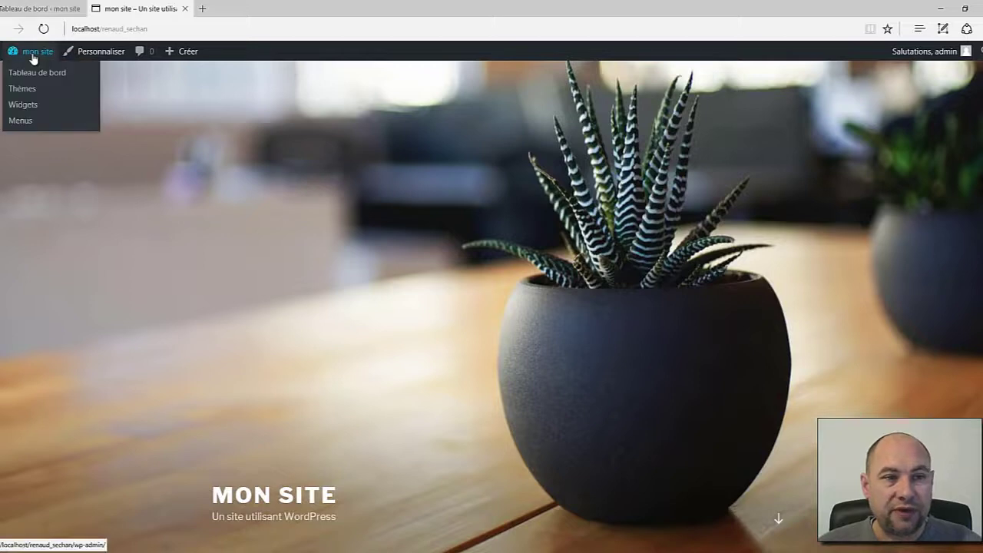
{"action": "left_click", "coordinate": [33, 72]}
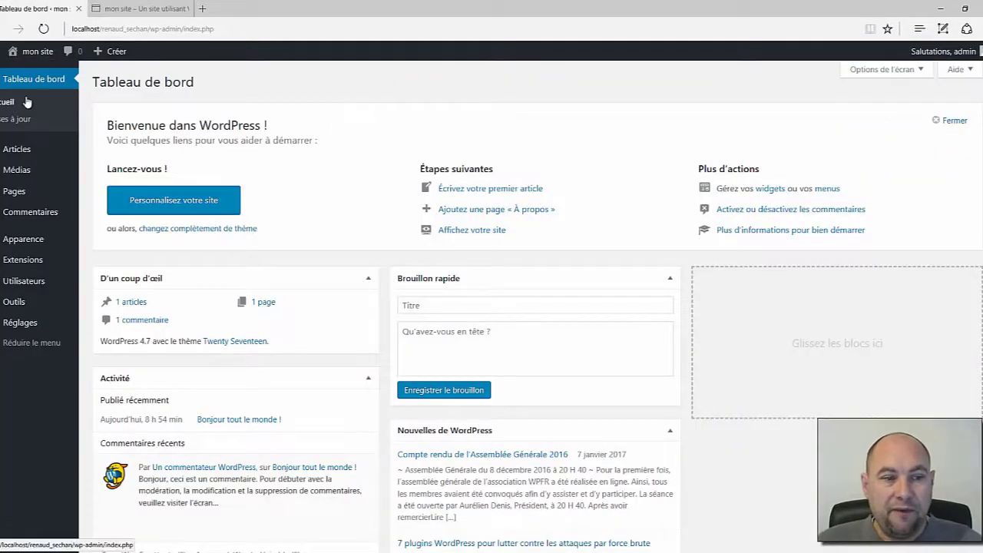
{"action": "mouse_move", "coordinate": [17, 248]}
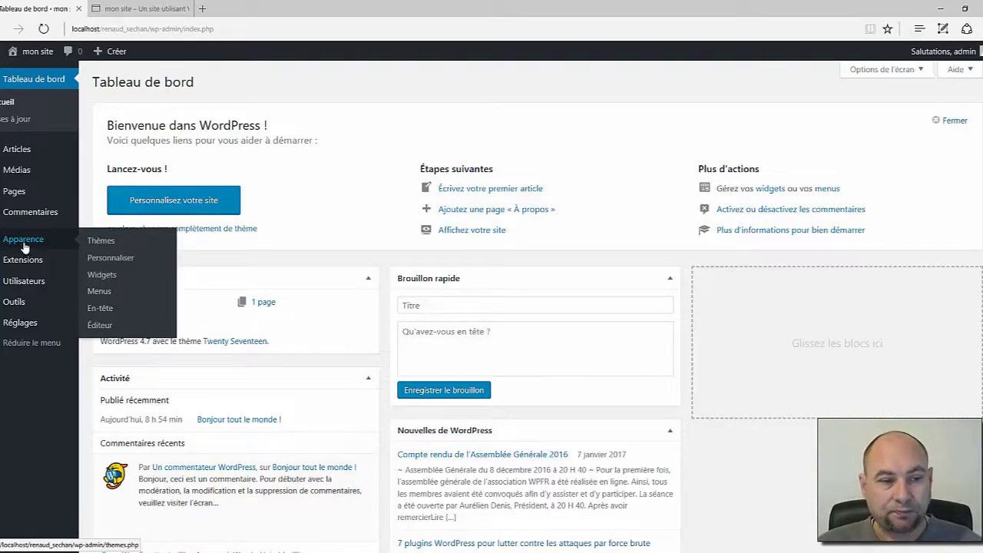
{"action": "left_click", "coordinate": [99, 242]}
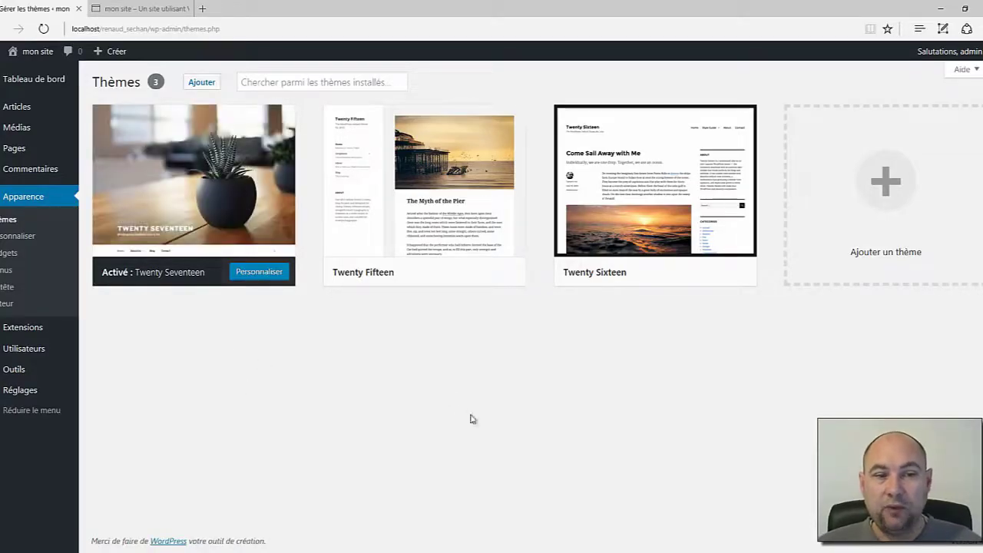
{"action": "mouse_move", "coordinate": [210, 199]}
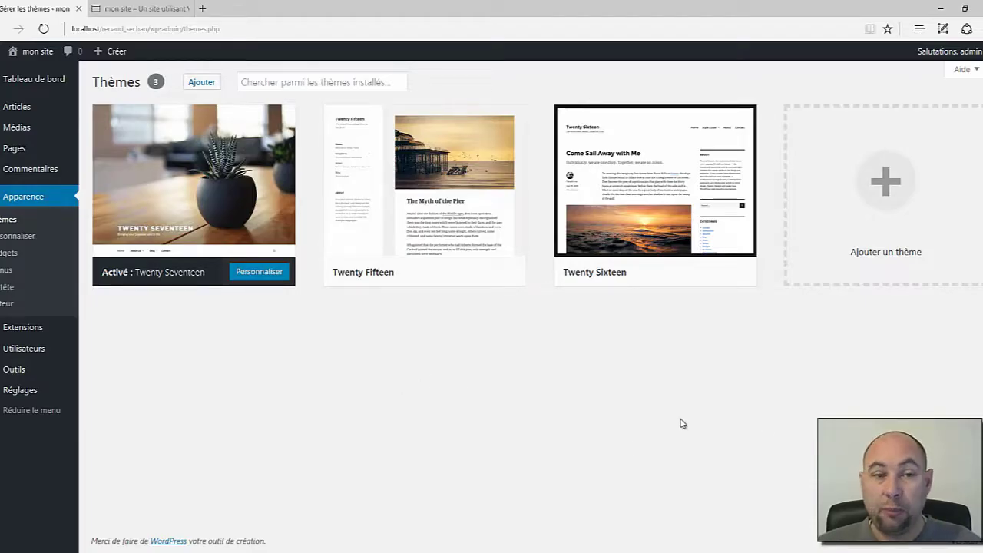
- Start adding a theme and browse the popular themes for Twenty Eleven
{"action": "left_click", "coordinate": [864, 212]}
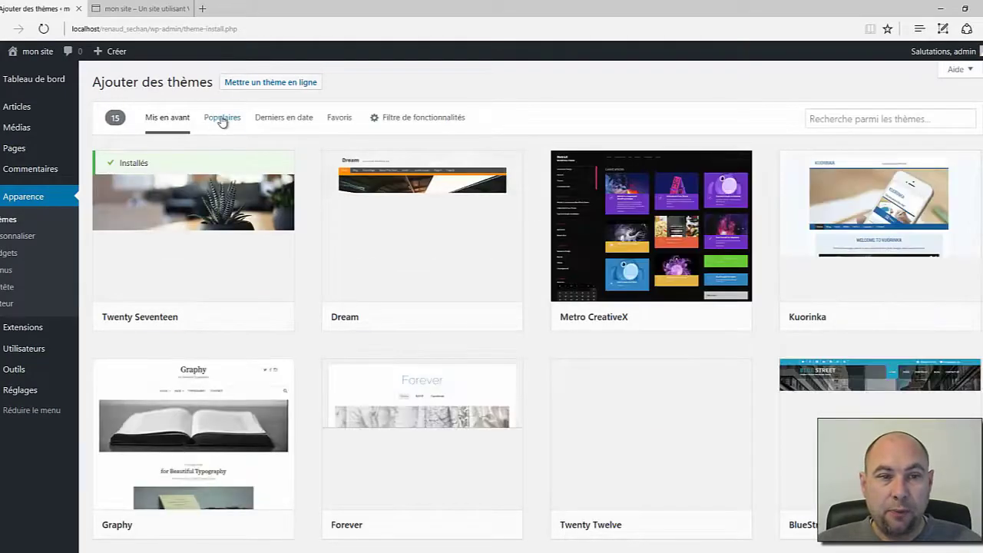
{"action": "left_click", "coordinate": [222, 120]}
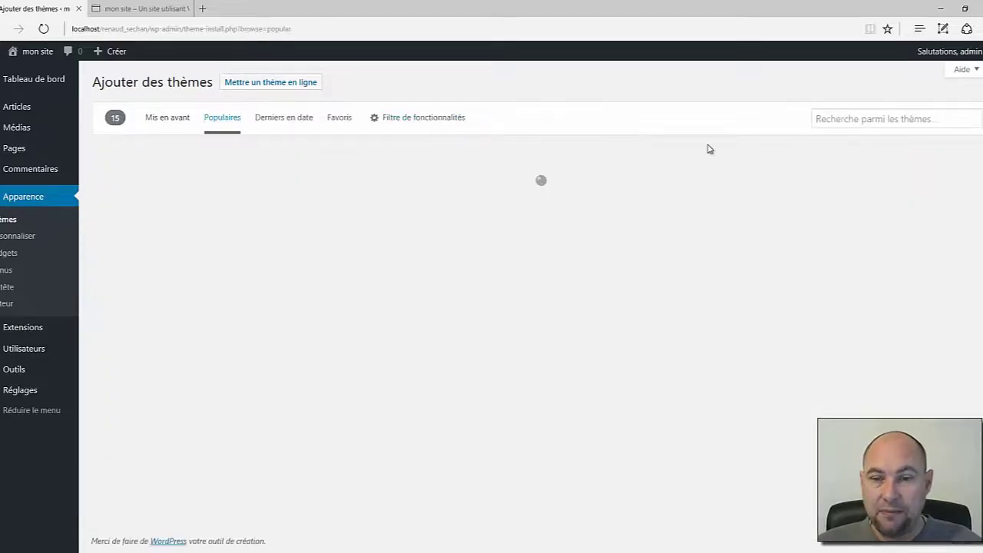
{"action": "mouse_move", "coordinate": [638, 191]}
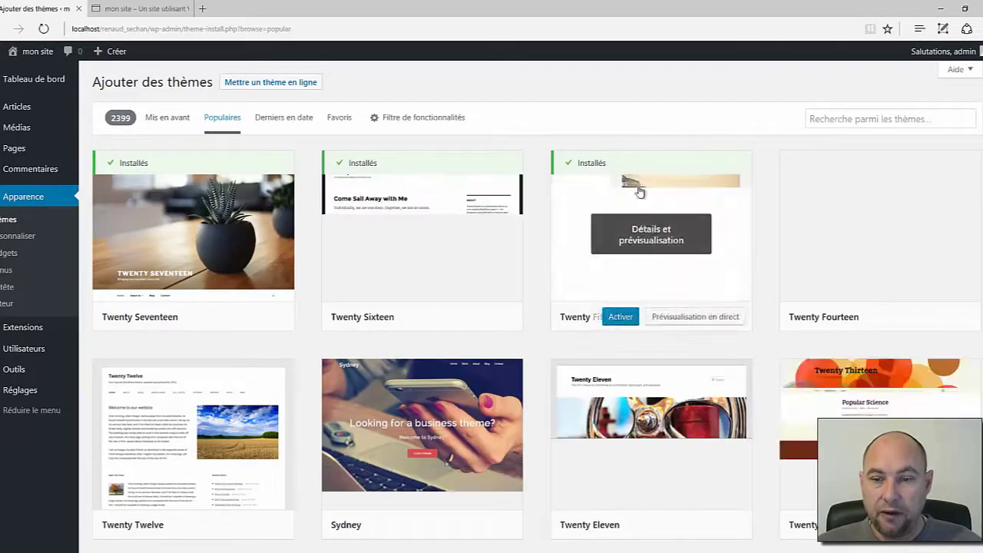
{"action": "mouse_move", "coordinate": [666, 460]}
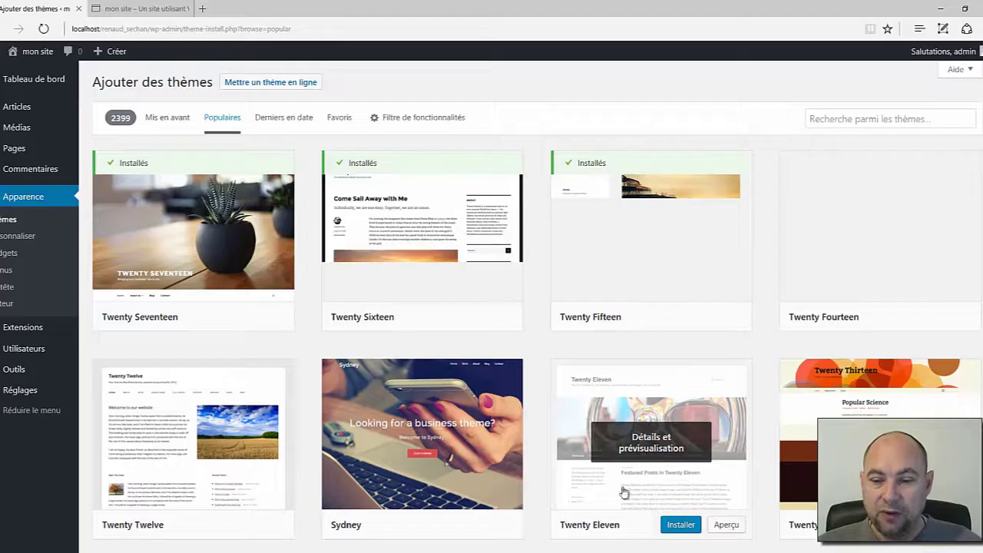
{"action": "scroll", "coordinate": [578, 538], "scroll_direction": "down", "scroll_amount": 1}
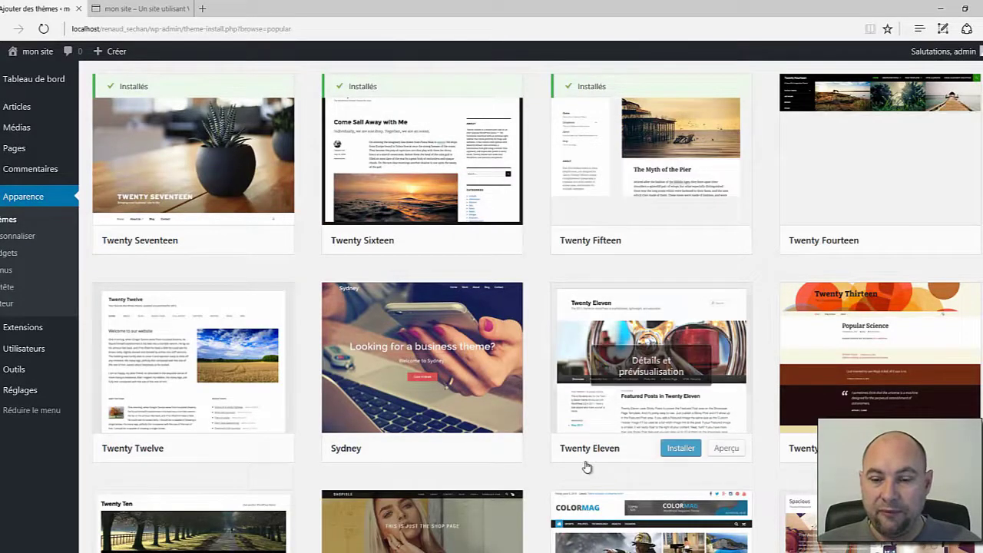
{"action": "scroll", "coordinate": [607, 468], "scroll_direction": "up", "scroll_amount": 1}
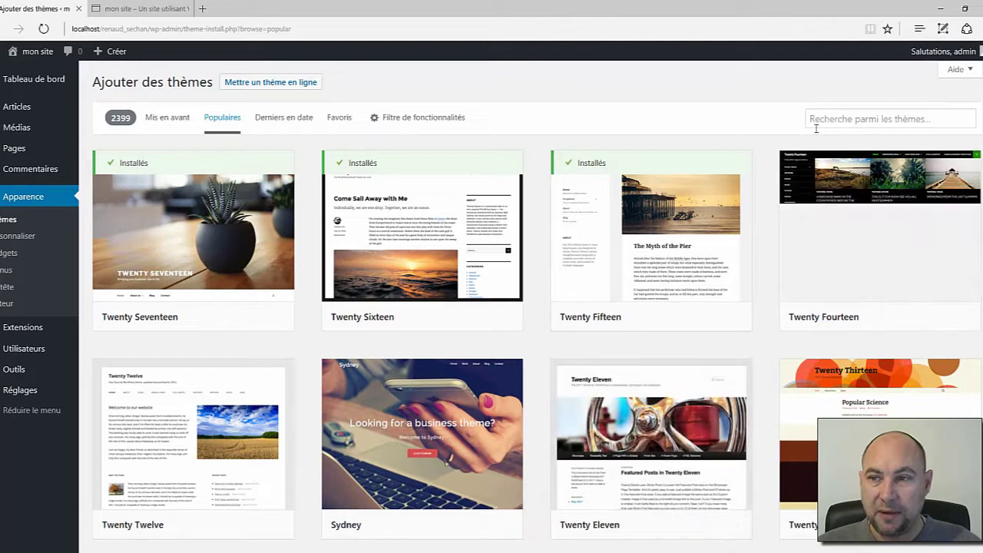
{"action": "scroll", "coordinate": [650, 325], "scroll_direction": "down", "scroll_amount": 1}
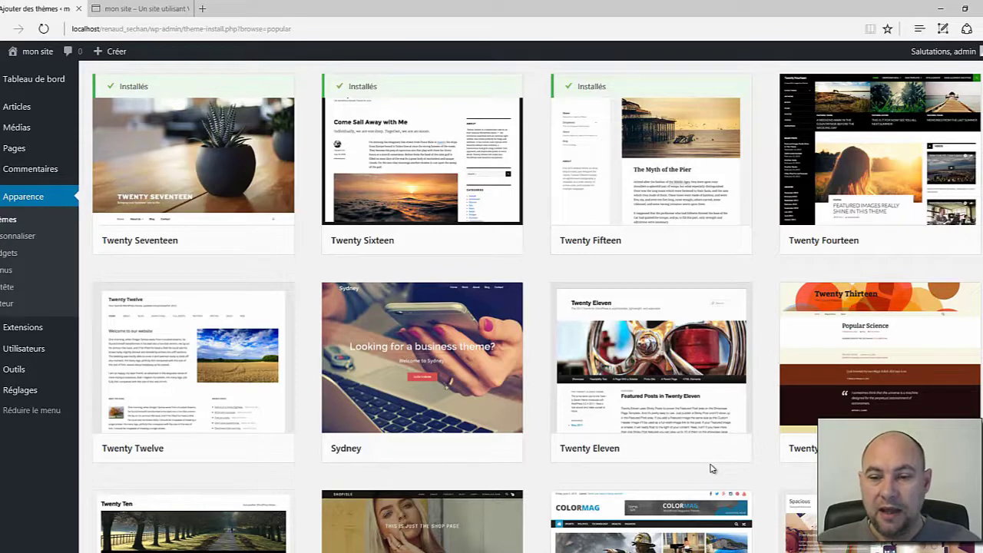
- Install the Twenty Eleven theme and activate it on the site
{"action": "mouse_move", "coordinate": [707, 459]}
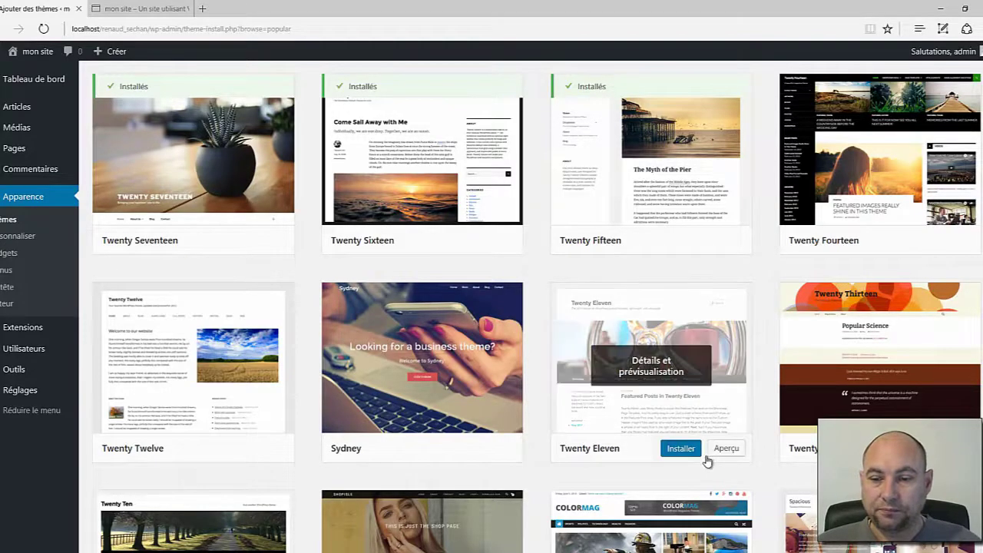
{"action": "left_click", "coordinate": [677, 451]}
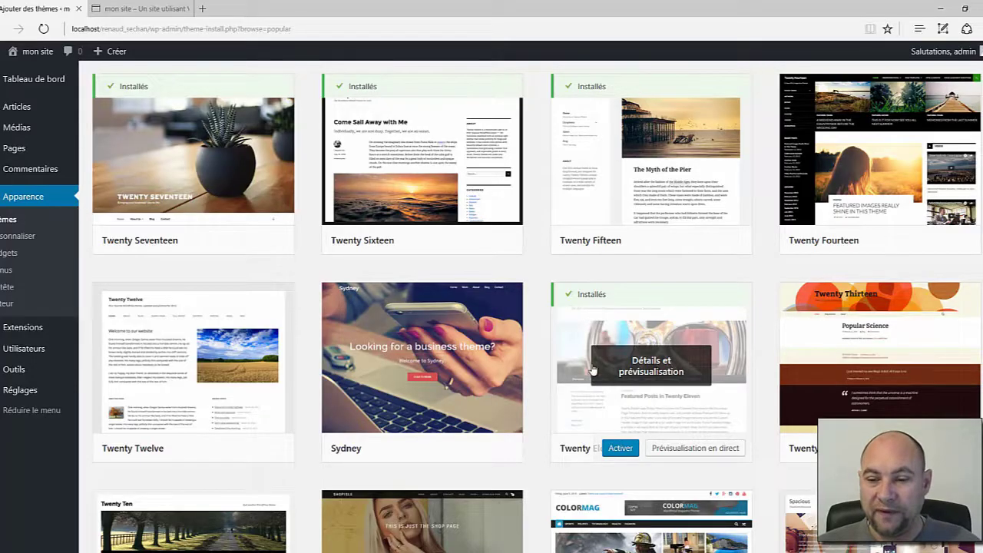
{"action": "left_click", "coordinate": [620, 448]}
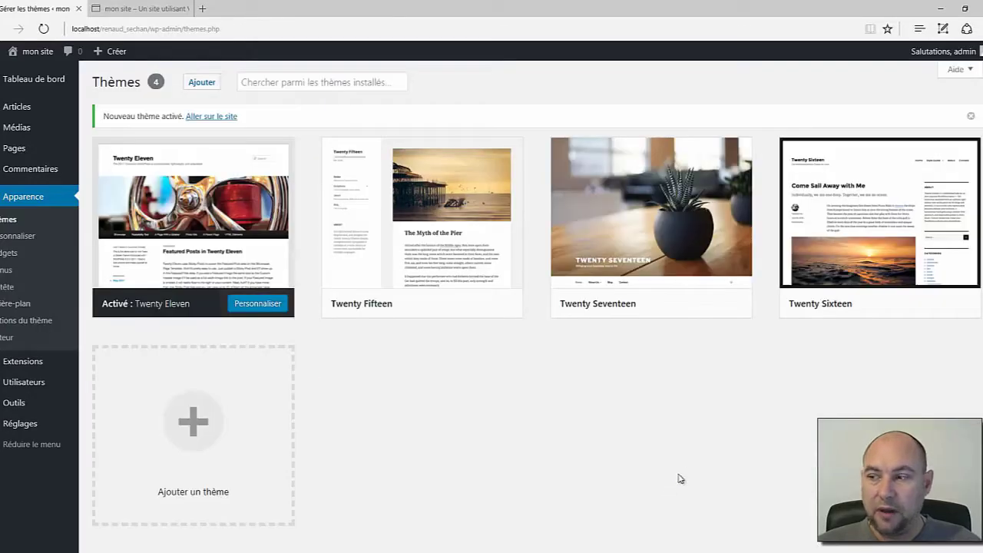
- Reload the public home page of "mon site" and examine its header, navigation menu, article and sidebar in the newly activated theme
{"action": "left_click", "coordinate": [143, 11]}
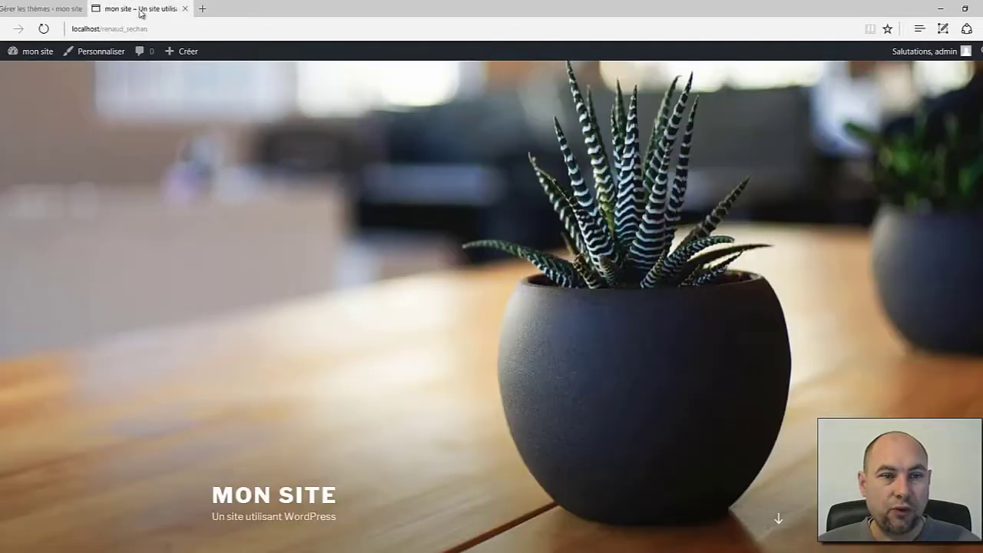
{"action": "left_click", "coordinate": [44, 29]}
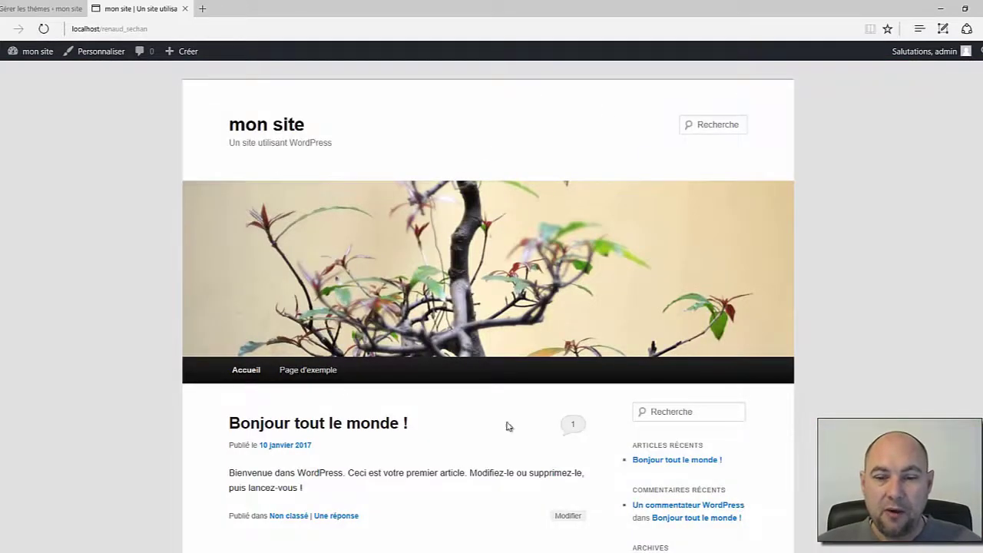
{"action": "scroll", "coordinate": [507, 427], "scroll_direction": "down", "scroll_amount": 3}
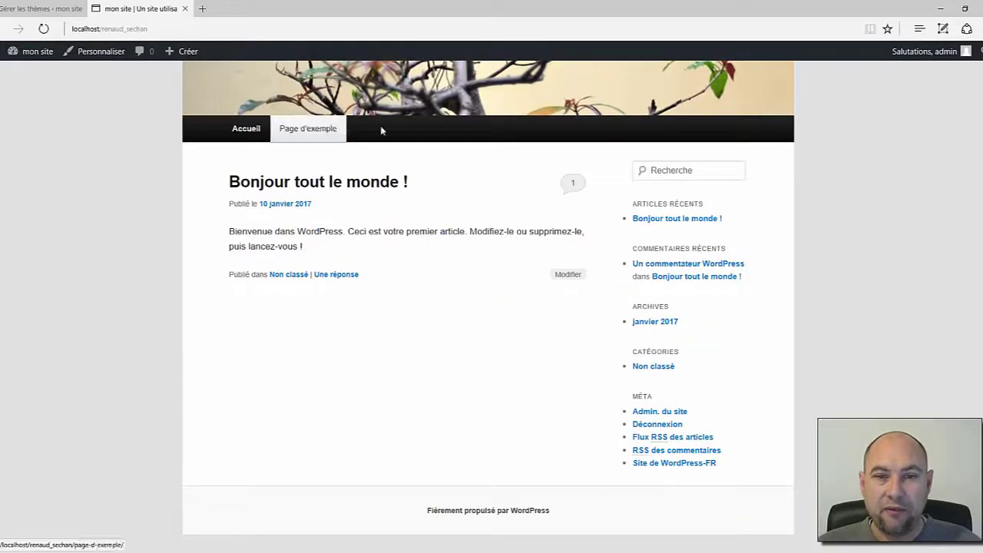
{"action": "scroll", "coordinate": [539, 380], "scroll_direction": "up", "scroll_amount": 3}
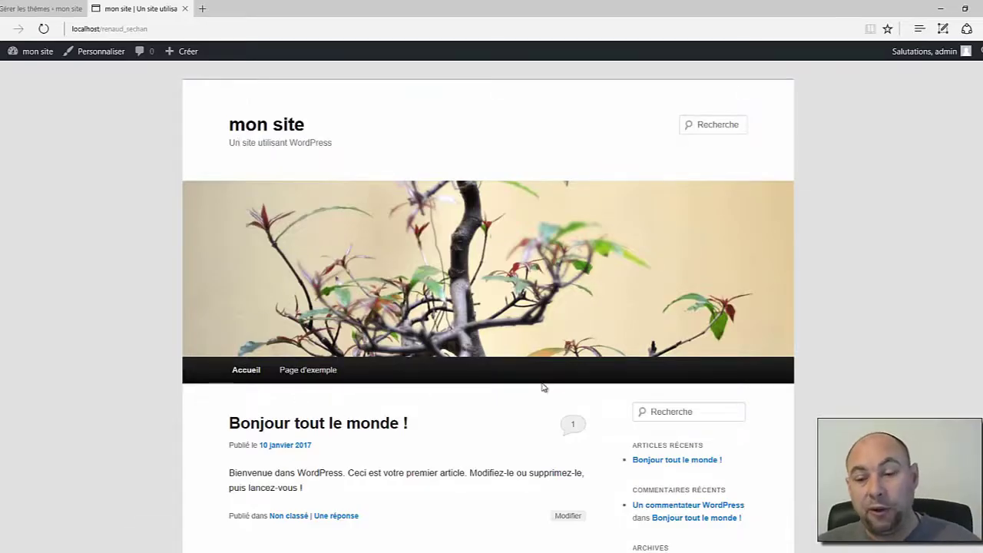
{"action": "scroll", "coordinate": [631, 370], "scroll_direction": "down", "scroll_amount": 2}
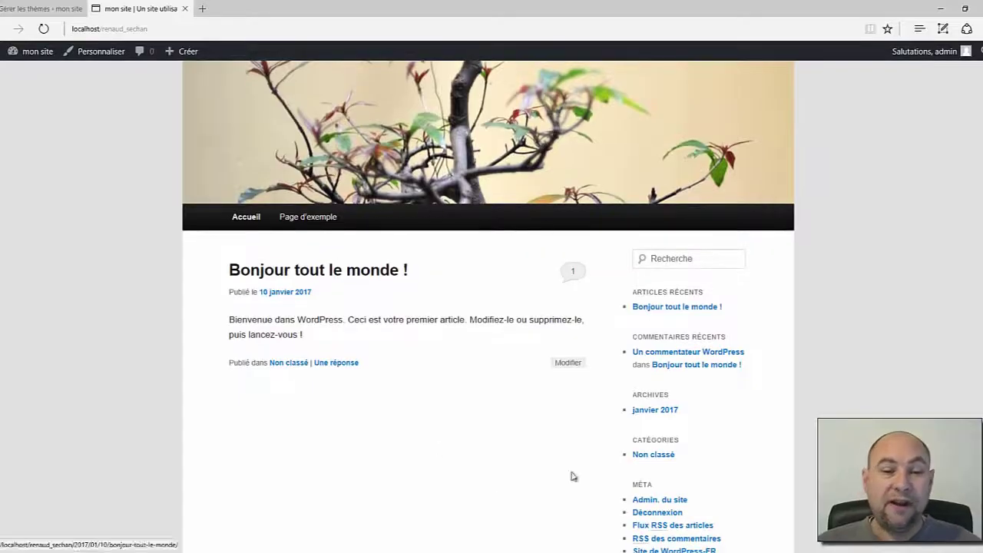
{"action": "scroll", "coordinate": [438, 345], "scroll_direction": "up", "scroll_amount": 2}
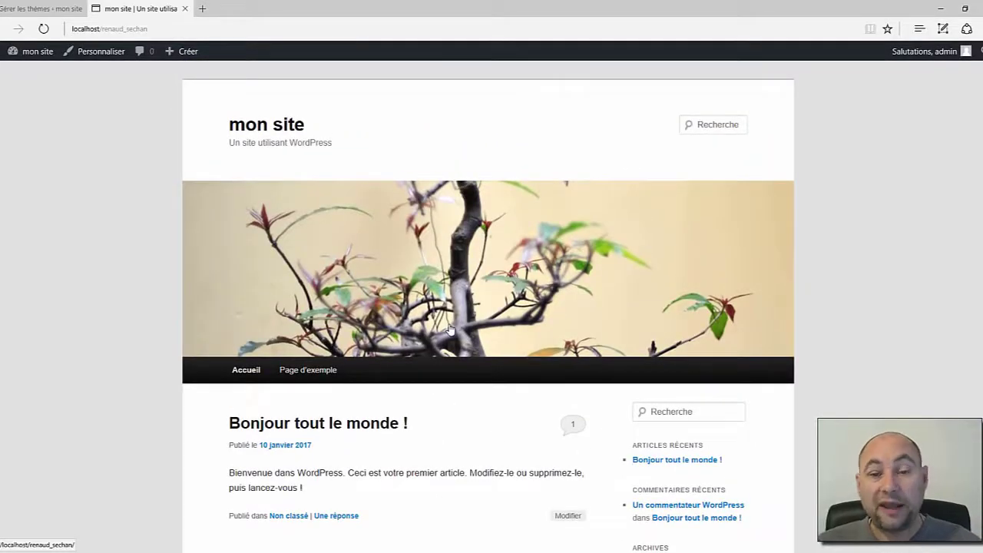